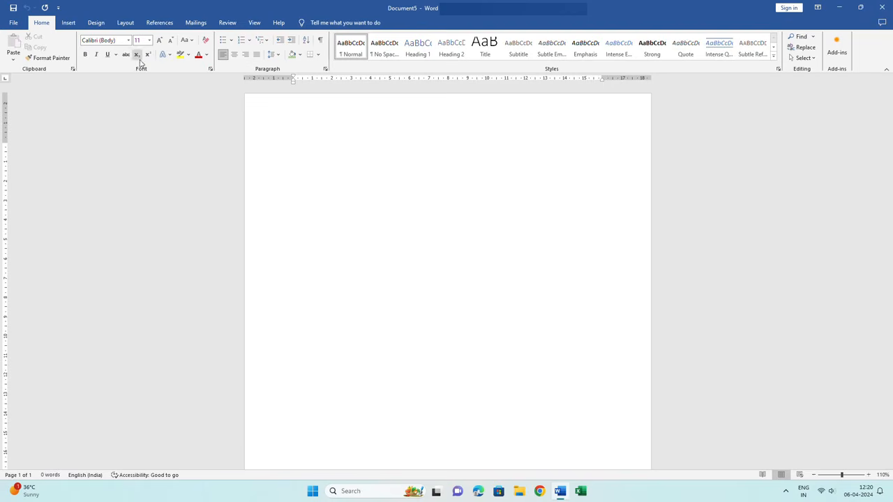
Set a custom paper size of 4.2 in wide by 5.4 in high for the whole document
{"action": "left_click", "coordinate": [126, 24]}
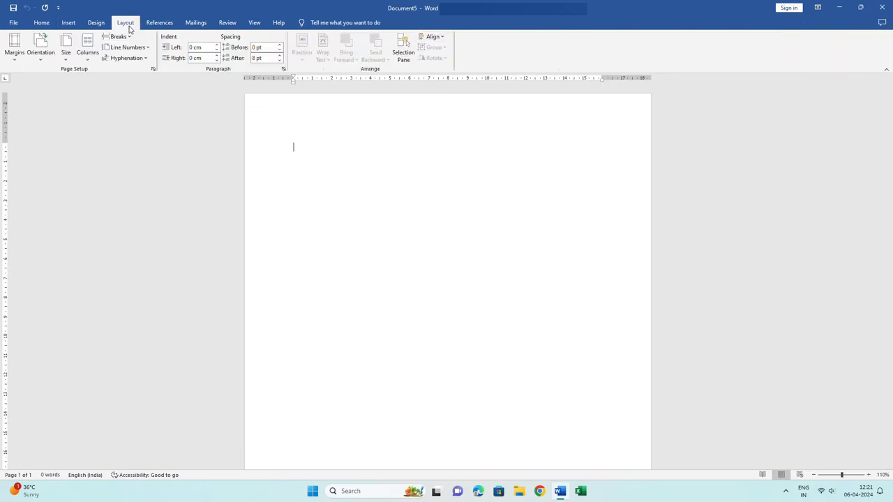
{"action": "left_click", "coordinate": [67, 60]}
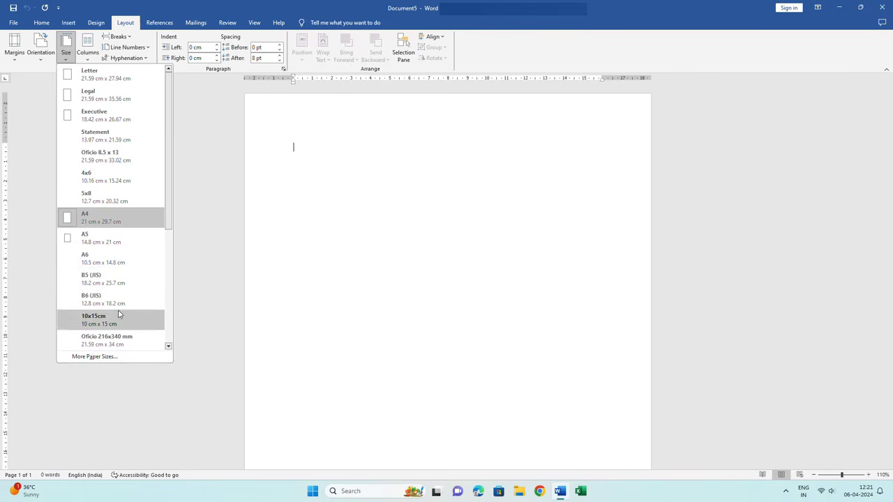
{"action": "left_click", "coordinate": [119, 357]}
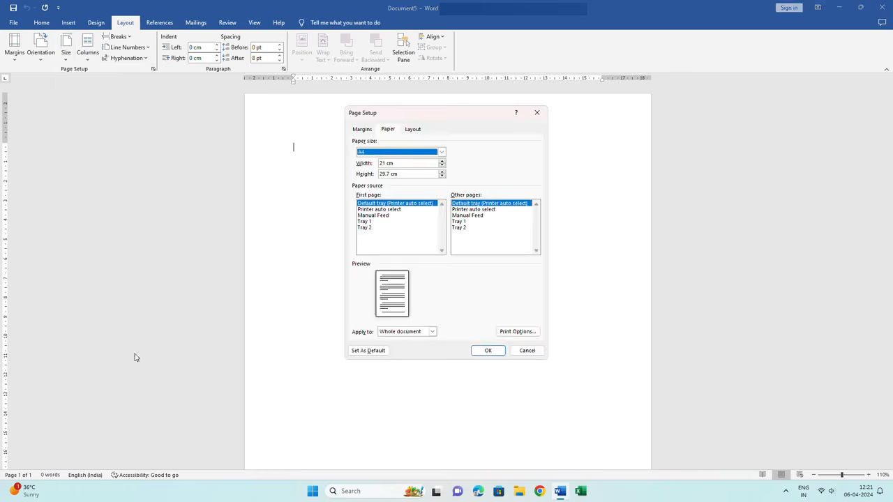
{"action": "left_click_drag", "start_coordinate": [419, 163], "coordinate": [344, 168]}
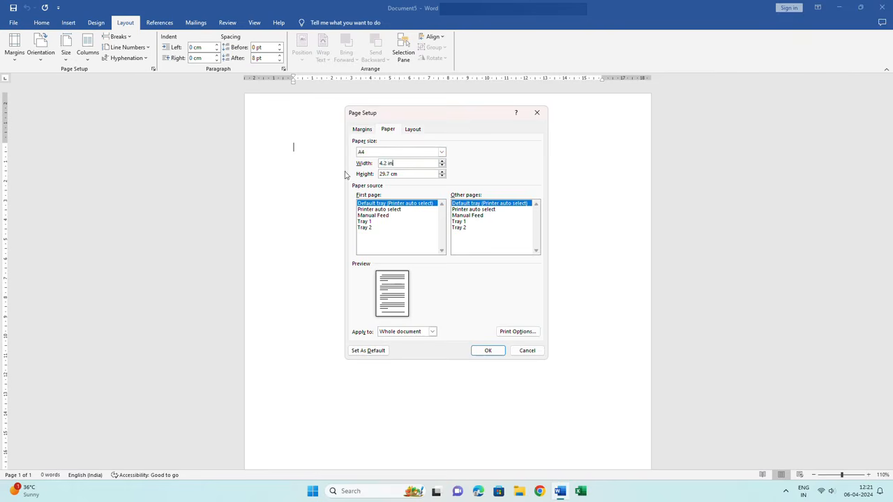
{"action": "left_click_drag", "start_coordinate": [410, 177], "coordinate": [367, 174]}
{"action": "type", "text": "5.4"}
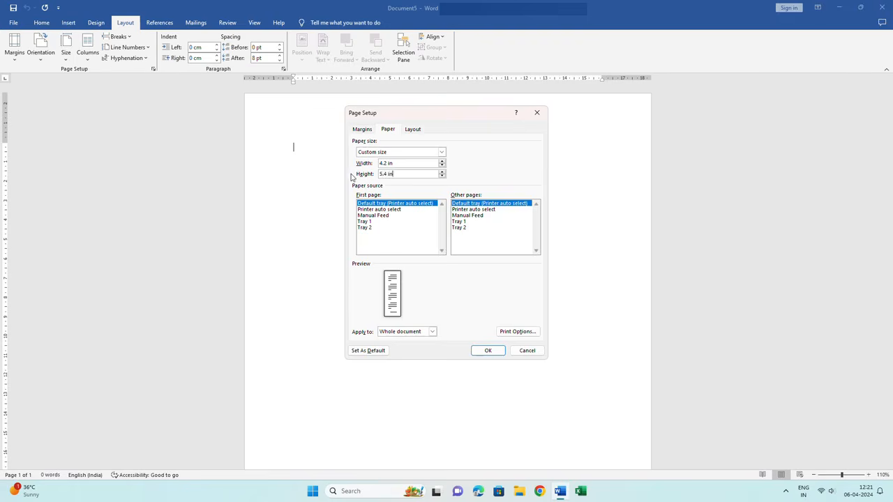
Set the top, left, bottom and right margins to 0.2 and apply the page setup, ignoring the printable-area limit
{"action": "left_click", "coordinate": [361, 129]}
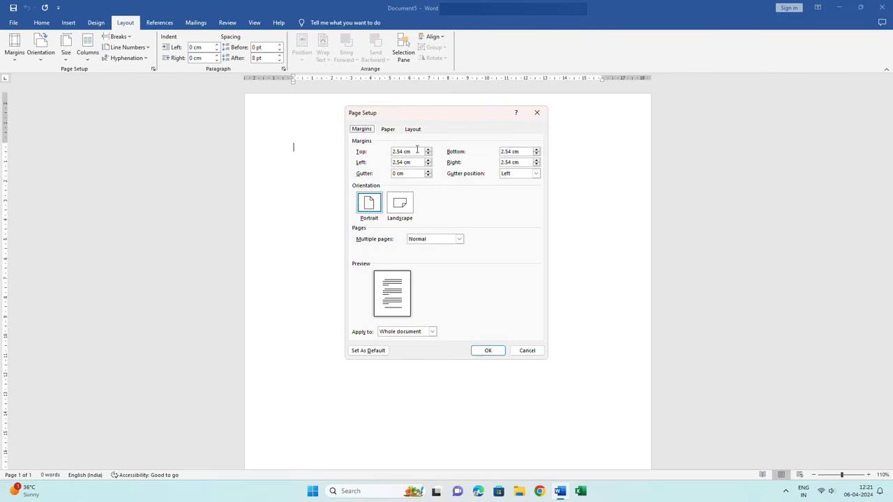
{"action": "left_click_drag", "start_coordinate": [418, 150], "coordinate": [356, 159]}
{"action": "type", "text": "0.2"}
{"action": "left_click_drag", "start_coordinate": [410, 162], "coordinate": [399, 162]}
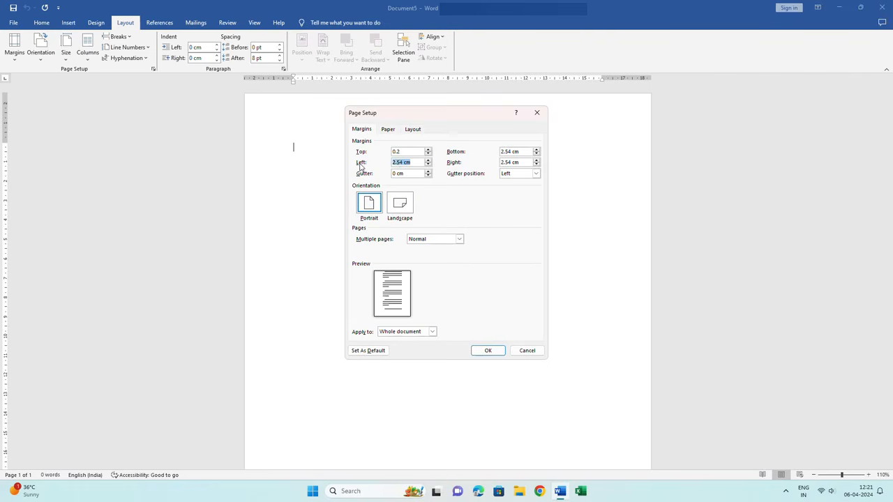
{"action": "type", "text": "0.2"}
{"action": "left_click_drag", "start_coordinate": [524, 150], "coordinate": [478, 152]}
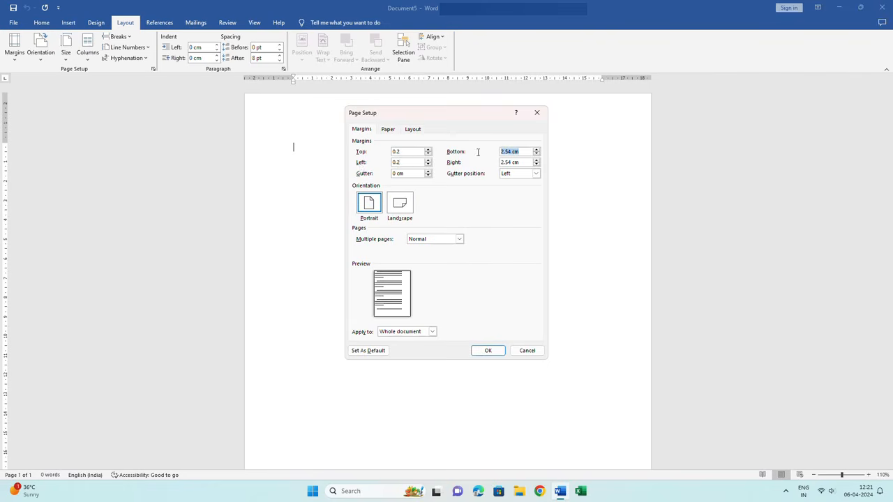
{"action": "type", "text": "0.2"}
{"action": "left_click_drag", "start_coordinate": [521, 161], "coordinate": [461, 164]}
{"action": "type", "text": "0"}
{"action": "left_click", "coordinate": [490, 350]}
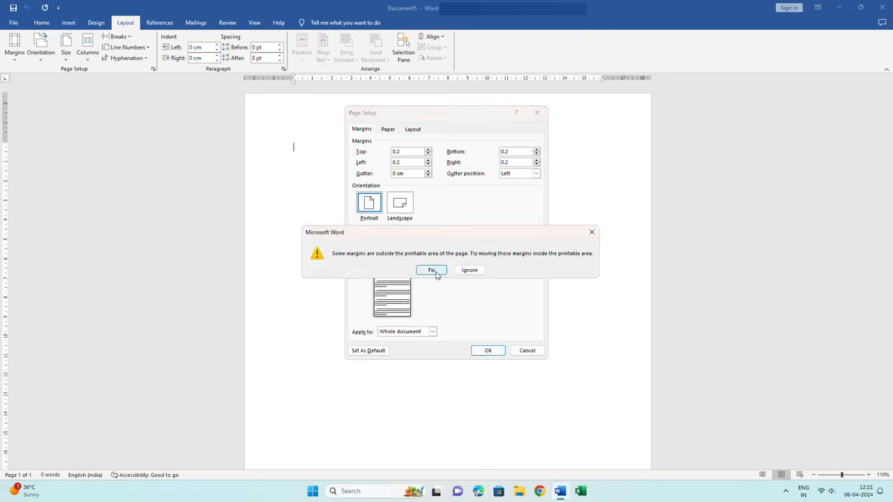
{"action": "left_click", "coordinate": [469, 271]}
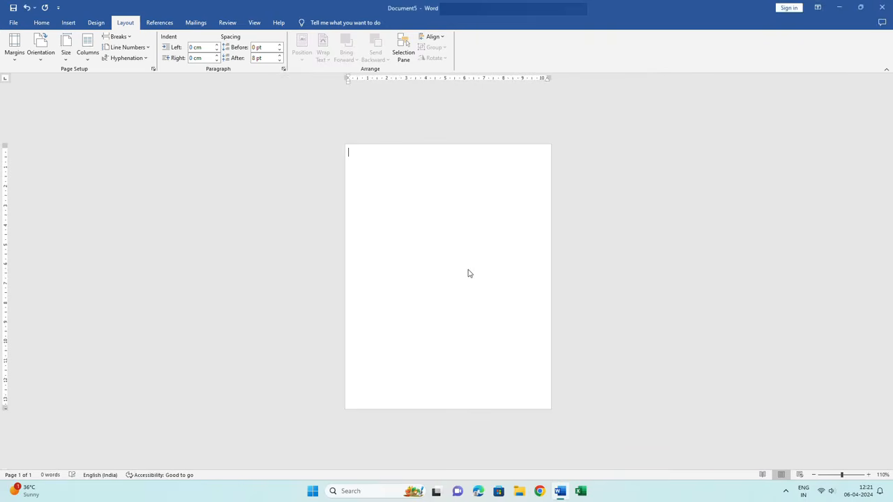
Insert a table with one column and five rows at the start of the page
{"action": "scroll", "coordinate": [469, 274], "scroll_direction": "up", "scroll_amount": 5, "text": "ctrl"}
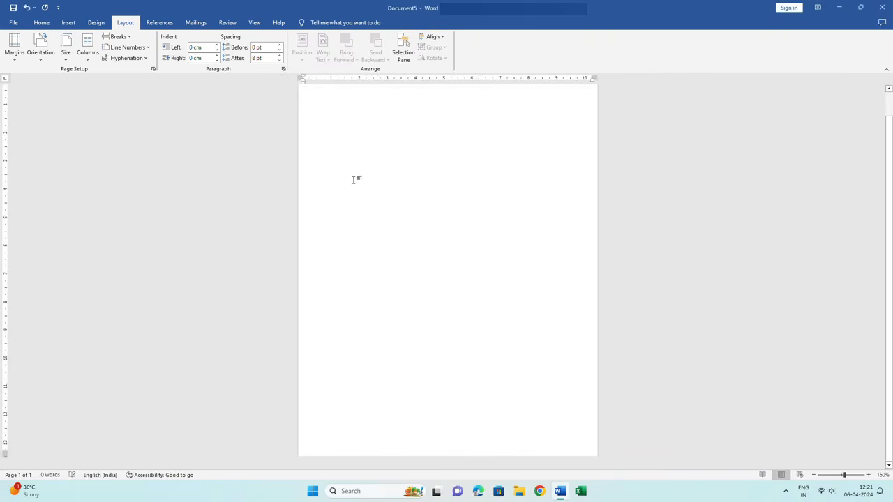
{"action": "left_click", "coordinate": [69, 23]}
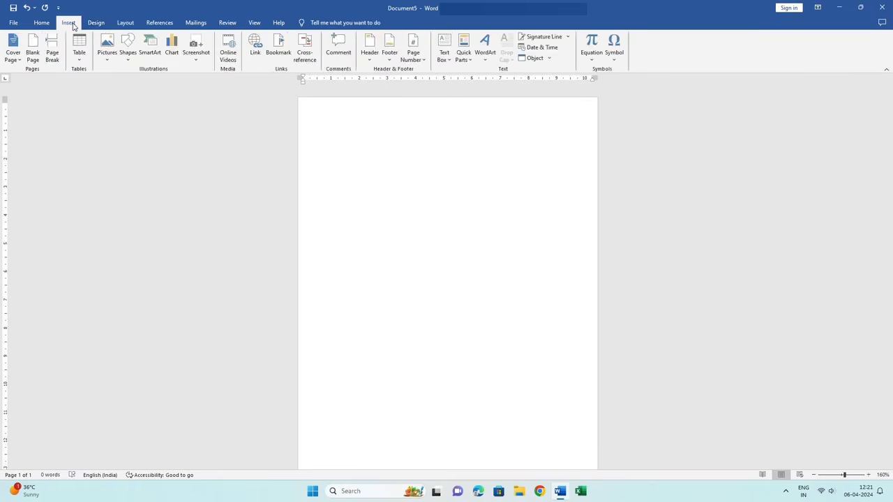
{"action": "left_click", "coordinate": [81, 64]}
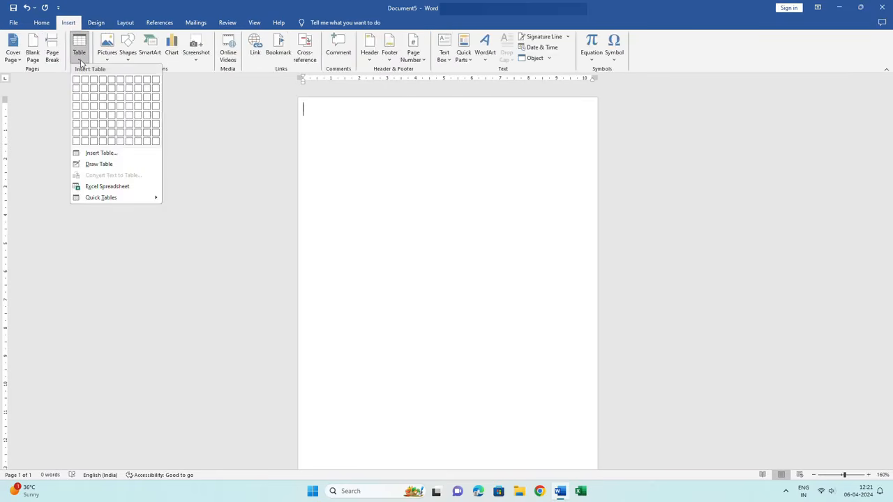
{"action": "left_click", "coordinate": [76, 115]}
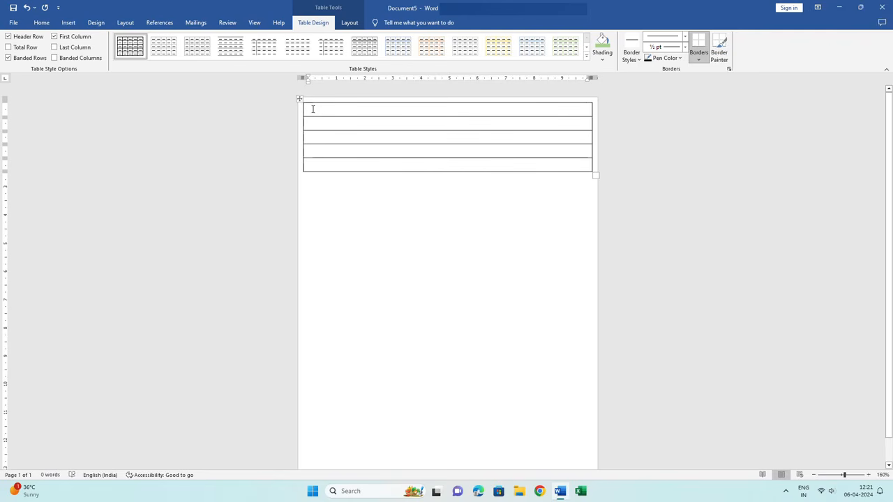
Set the height of the first table row to 1.9 cm and the second row to 1 cm
{"action": "left_click", "coordinate": [355, 23]}
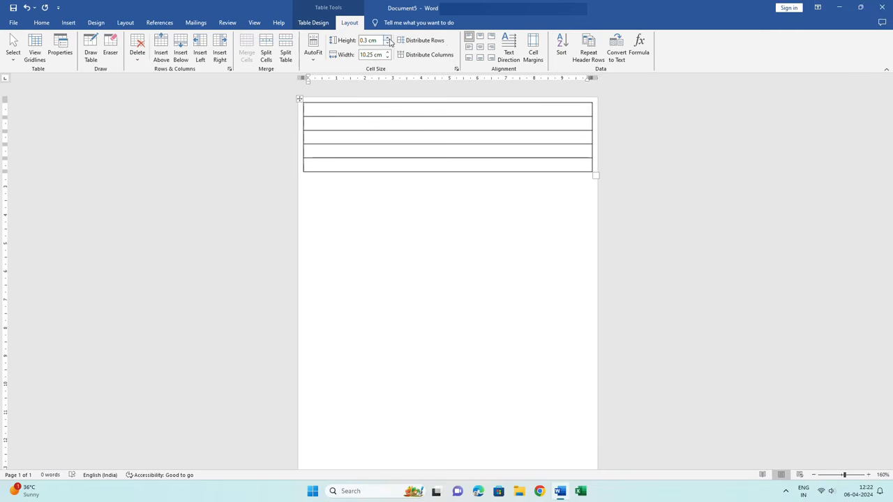
{"action": "left_click_drag", "start_coordinate": [389, 40], "coordinate": [389, 40]}
{"action": "left_click", "coordinate": [325, 163]}
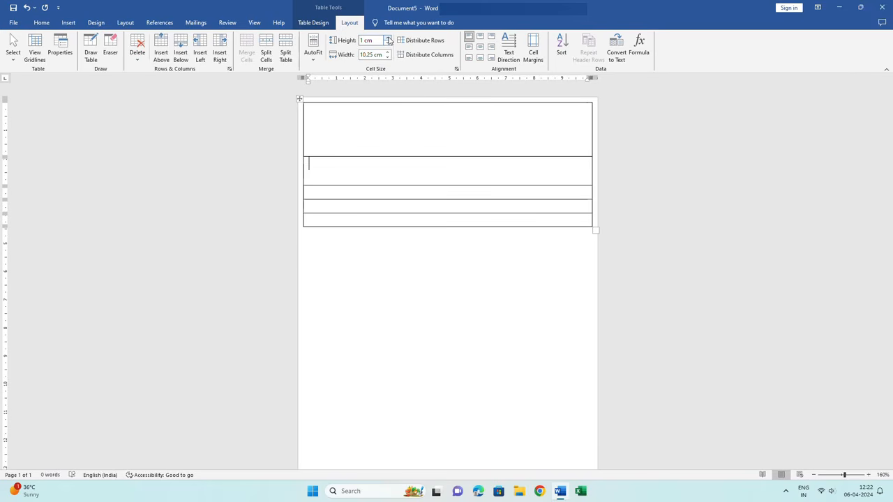
Set the height of the third table row to 6.7 cm
{"action": "left_click", "coordinate": [327, 193]}
{"action": "left_click_drag", "start_coordinate": [388, 38], "coordinate": [389, 40]}
{"action": "scroll", "coordinate": [405, 233], "scroll_direction": "down", "scroll_amount": 1}
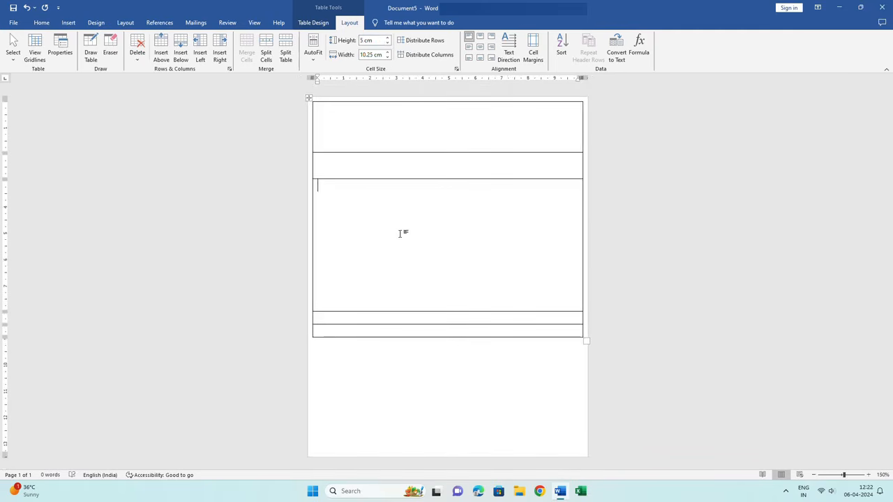
{"action": "left_click", "coordinate": [388, 37]}
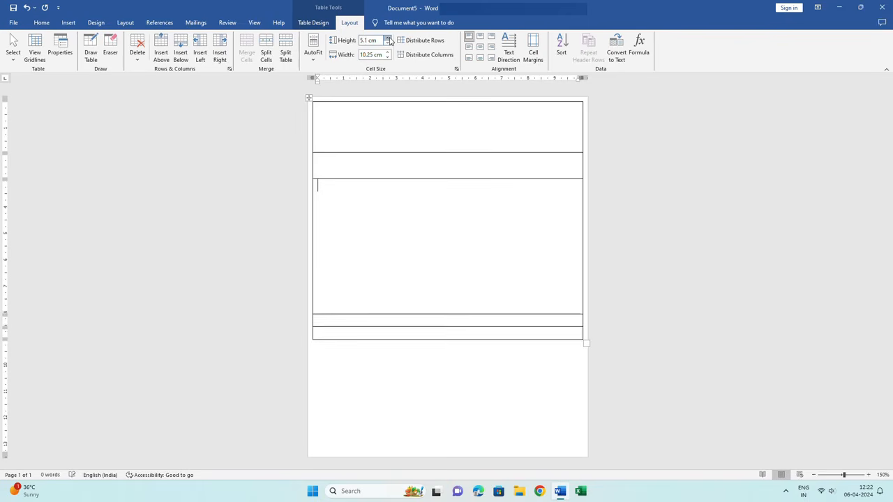
{"action": "left_click_drag", "start_coordinate": [390, 40], "coordinate": [389, 41]}
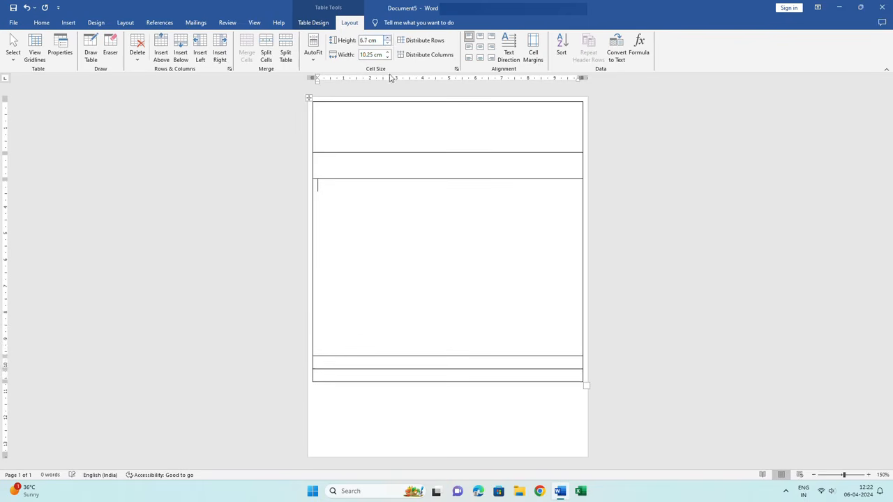
Set the height of the fourth table row to 0.7 cm and the fifth row to 2.4 cm
{"action": "left_click", "coordinate": [338, 362]}
{"action": "left_click_drag", "start_coordinate": [389, 41], "coordinate": [389, 40]}
{"action": "left_click", "coordinate": [335, 379]}
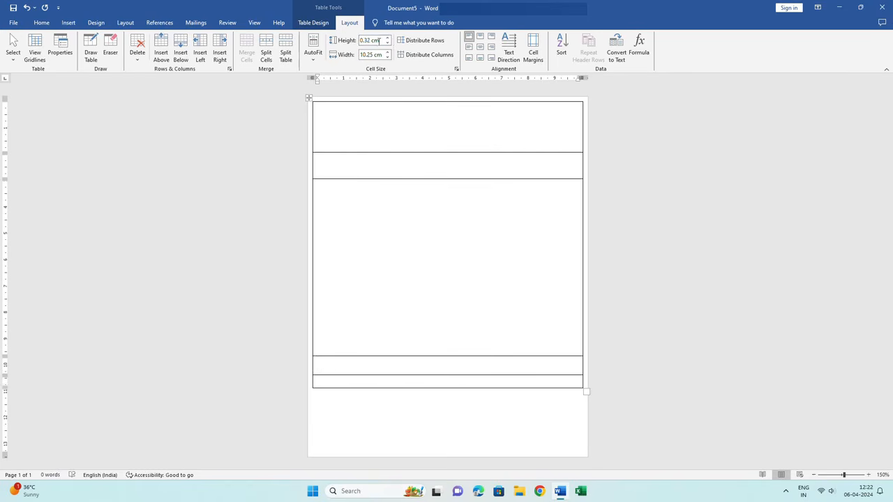
{"action": "left_click_drag", "start_coordinate": [388, 38], "coordinate": [389, 41]}
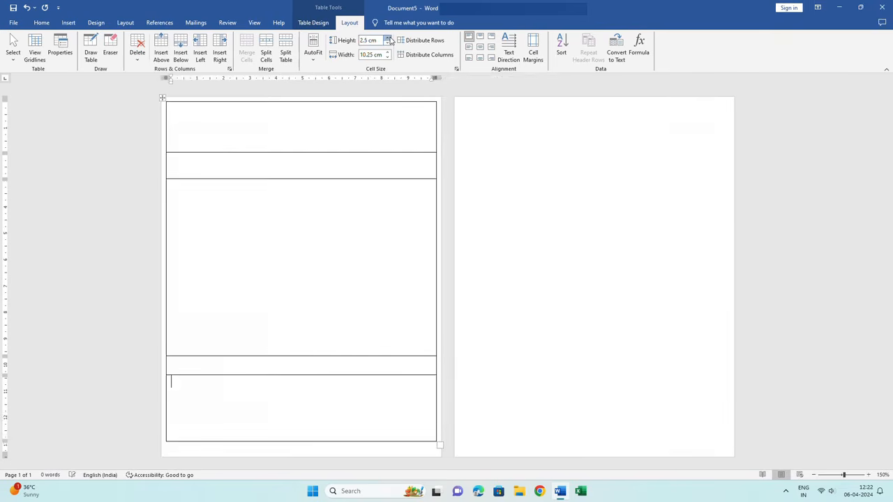
{"action": "left_click", "coordinate": [388, 44]}
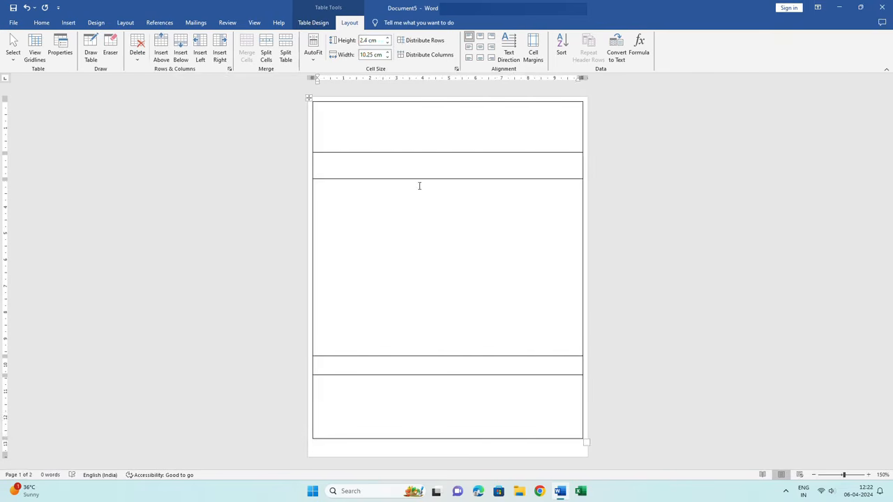
Draw a vertical divider through the first table row at about the 2 cm ruler mark
{"action": "left_click", "coordinate": [354, 122]}
{"action": "scroll", "coordinate": [368, 176], "scroll_direction": "up", "scroll_amount": 3}
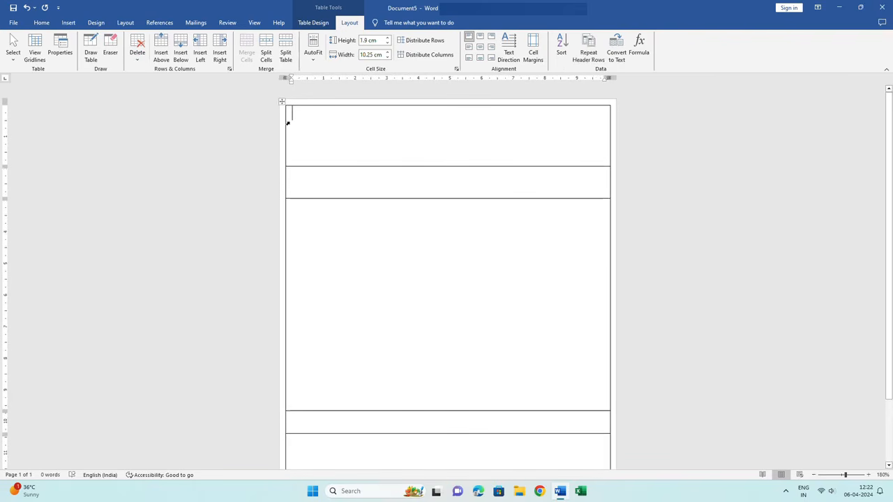
{"action": "left_click", "coordinate": [90, 52]}
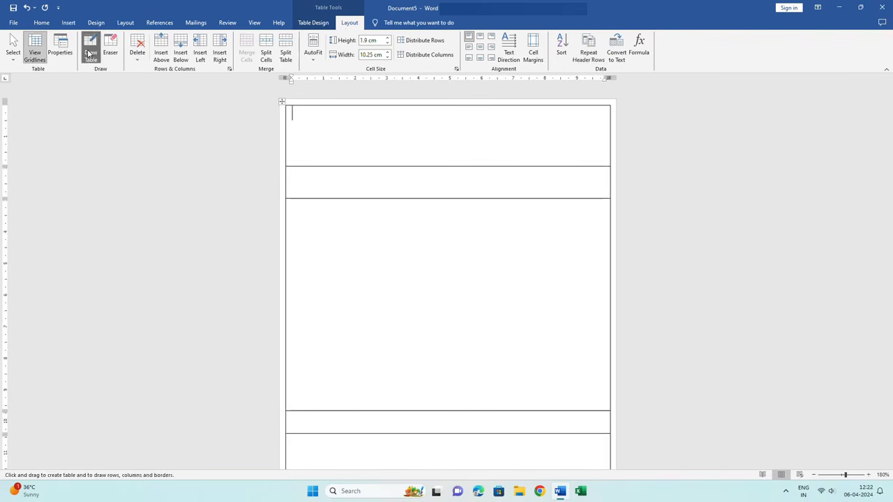
{"action": "left_click", "coordinate": [35, 53]}
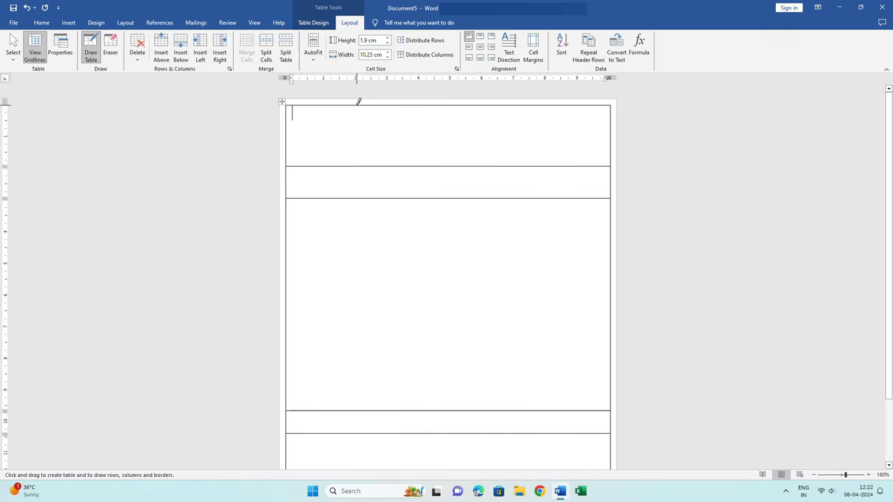
{"action": "left_click_drag", "start_coordinate": [357, 104], "coordinate": [356, 157]}
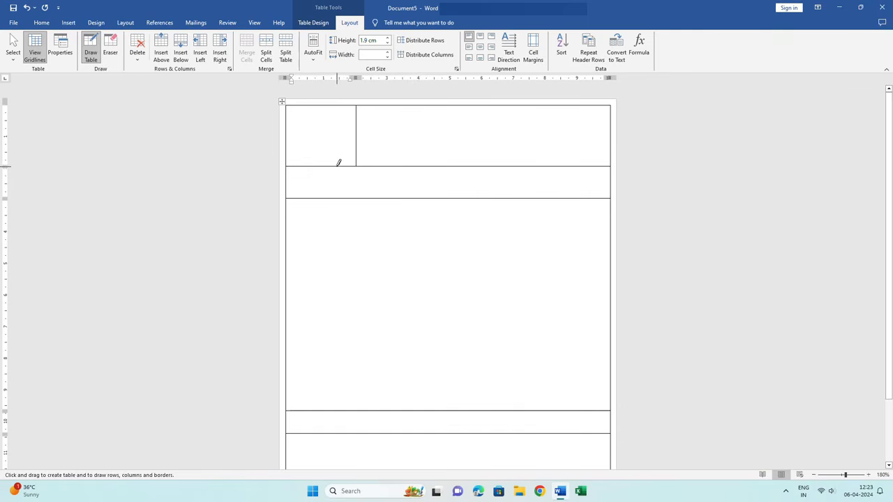
Draw three vertical dividers through the second and third rows at about 1.3, 6.3 and 7.9 cm on the ruler
{"action": "mouse_move", "coordinate": [337, 163]}
{"action": "left_mouse_down"}
{"action": "mouse_move", "coordinate": [341, 341]}
{"action": "mouse_move", "coordinate": [345, 334]}
{"action": "left_mouse_up"}
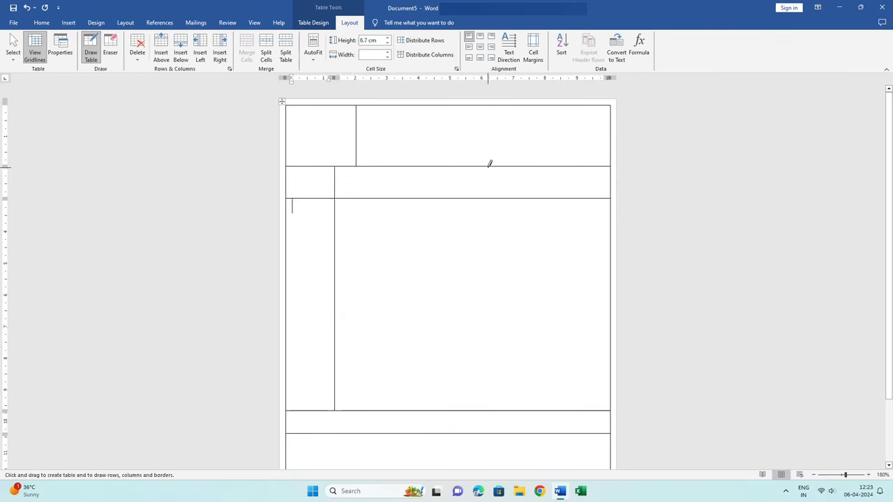
{"action": "left_click_drag", "start_coordinate": [490, 164], "coordinate": [489, 294]}
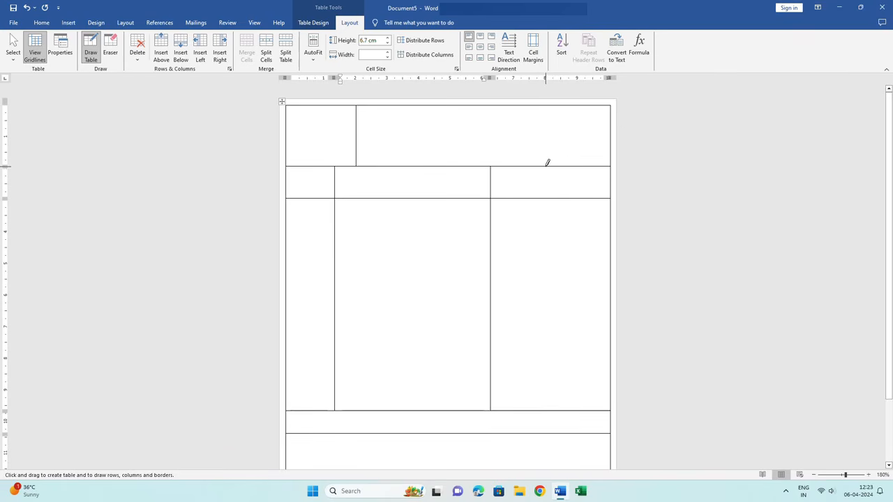
{"action": "left_click_drag", "start_coordinate": [544, 164], "coordinate": [547, 270]}
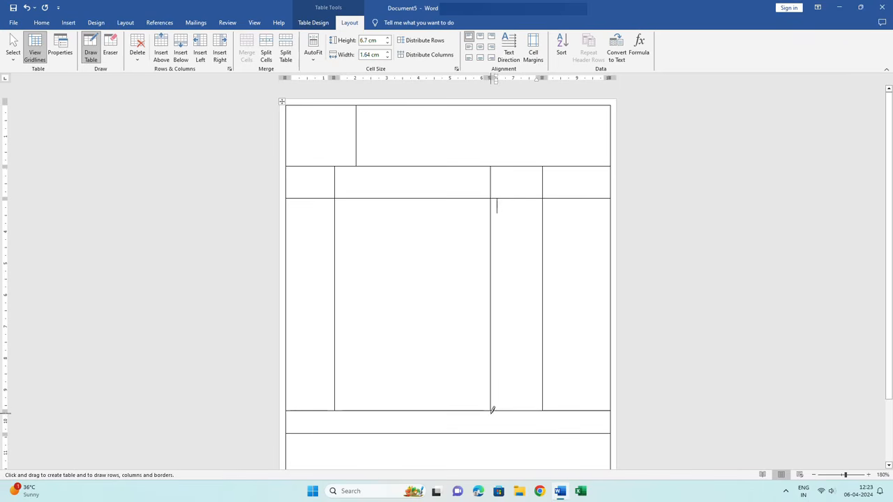
Extend the two rightmost column dividers through the fourth row and stop drawing table borders
{"action": "left_click_drag", "start_coordinate": [492, 402], "coordinate": [492, 432]}
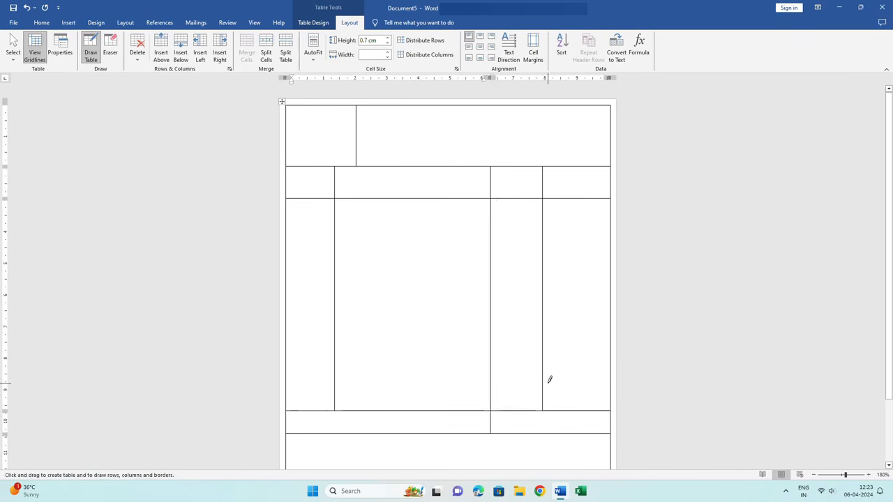
{"action": "left_click_drag", "start_coordinate": [544, 380], "coordinate": [544, 429]}
{"action": "scroll", "coordinate": [433, 257], "scroll_direction": "up", "scroll_amount": 4}
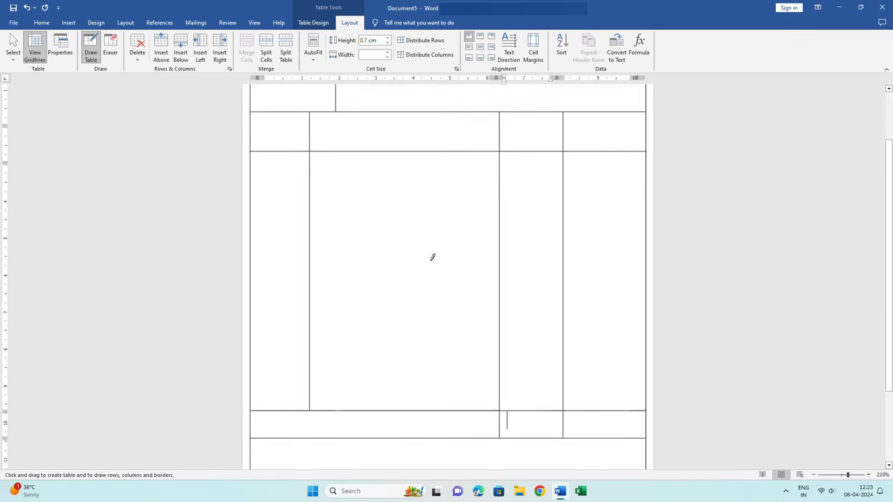
{"action": "scroll", "coordinate": [433, 256], "scroll_direction": "up", "scroll_amount": 1}
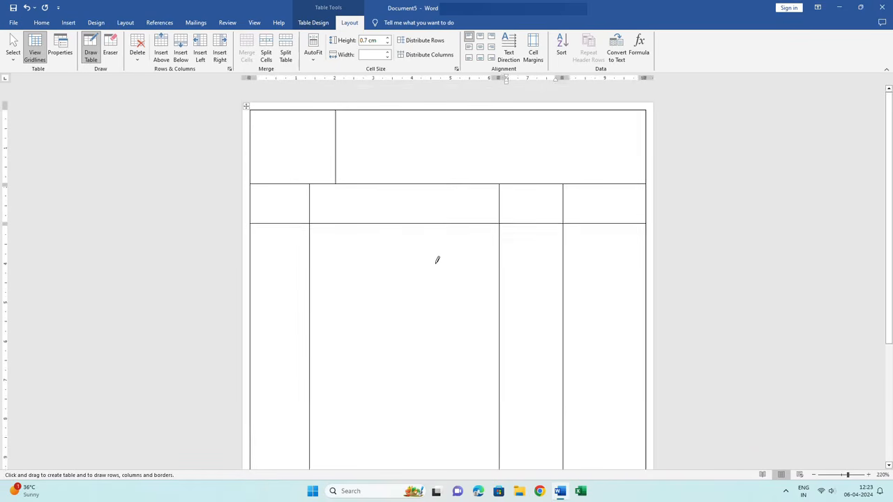
{"action": "left_click", "coordinate": [92, 53]}
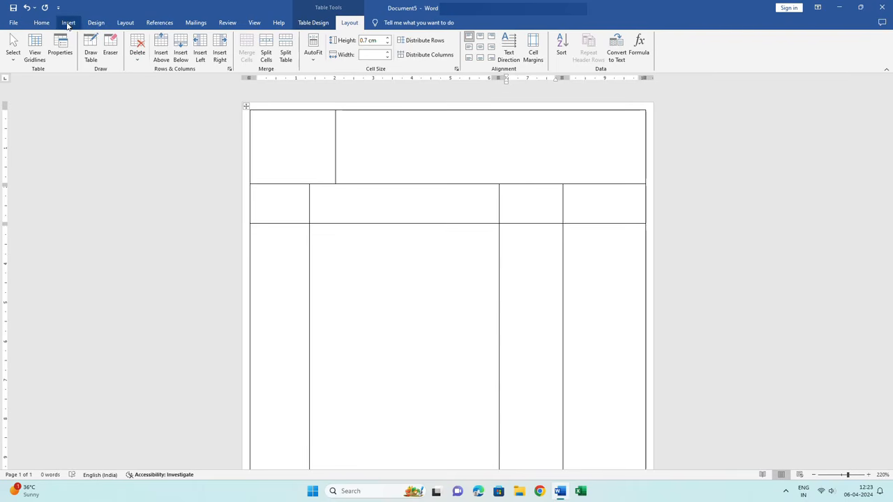
Insert the TH picture from the device into the first cell of the table's first row
{"action": "left_click", "coordinate": [265, 124]}
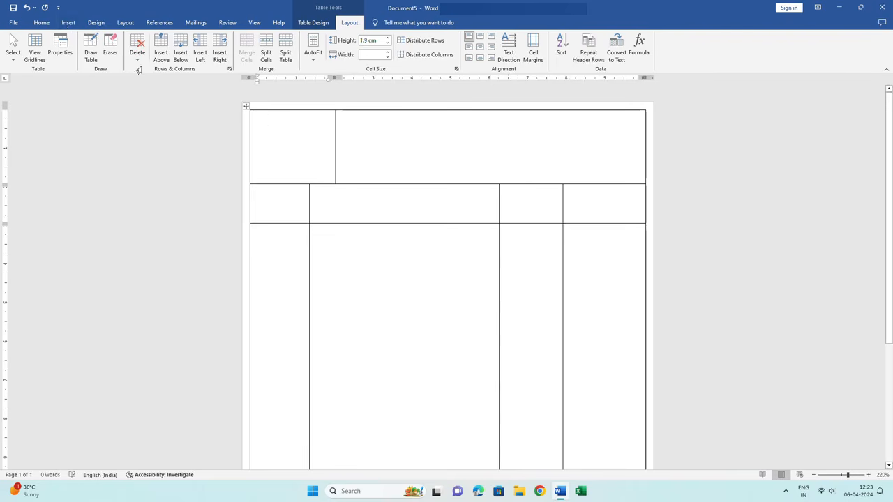
{"action": "left_click", "coordinate": [68, 22]}
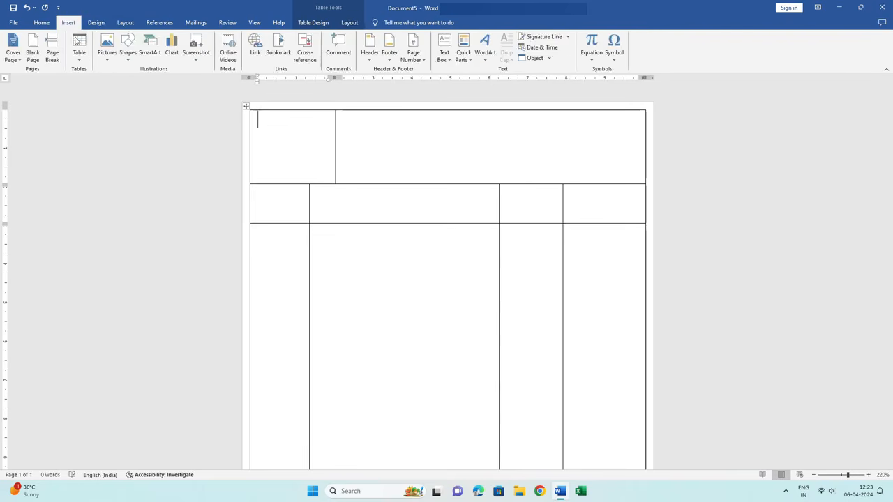
{"action": "left_click", "coordinate": [110, 61]}
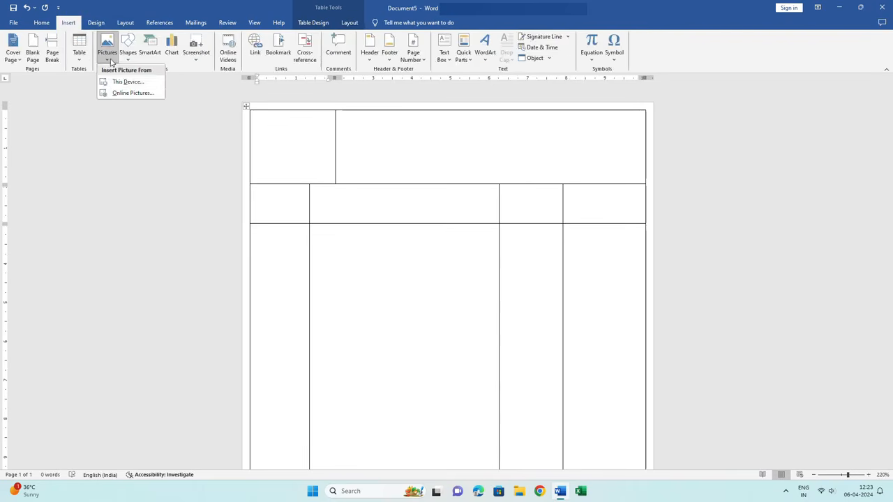
{"action": "left_click", "coordinate": [147, 83]}
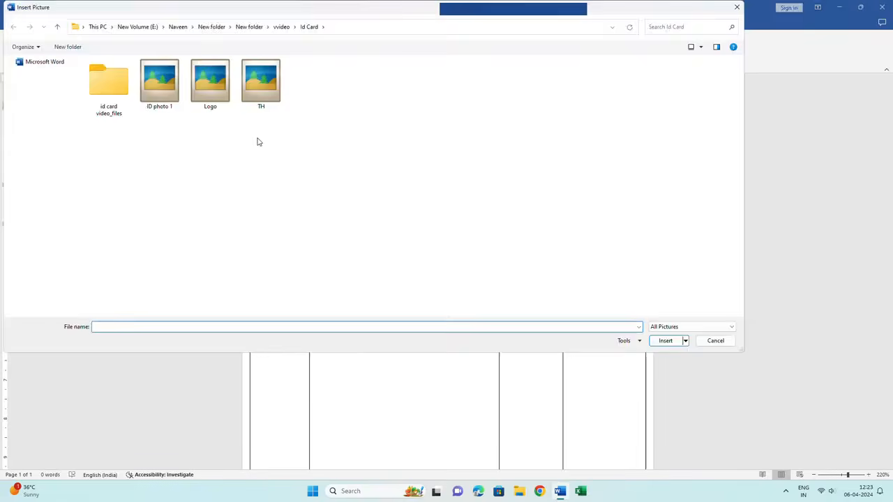
{"action": "double_click", "coordinate": [256, 81]}
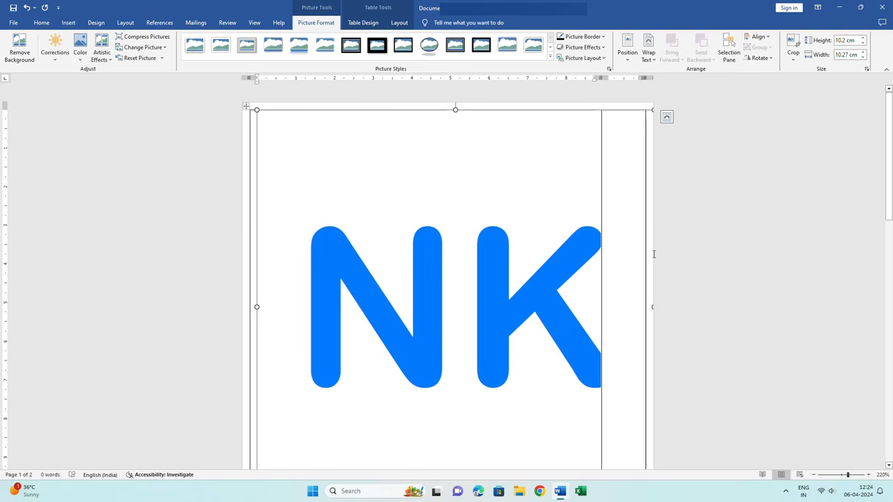
Place the logo in front of text, shrink it to about 1.5 cm square and fit it inside the first cell
{"action": "right_click", "coordinate": [486, 244]}
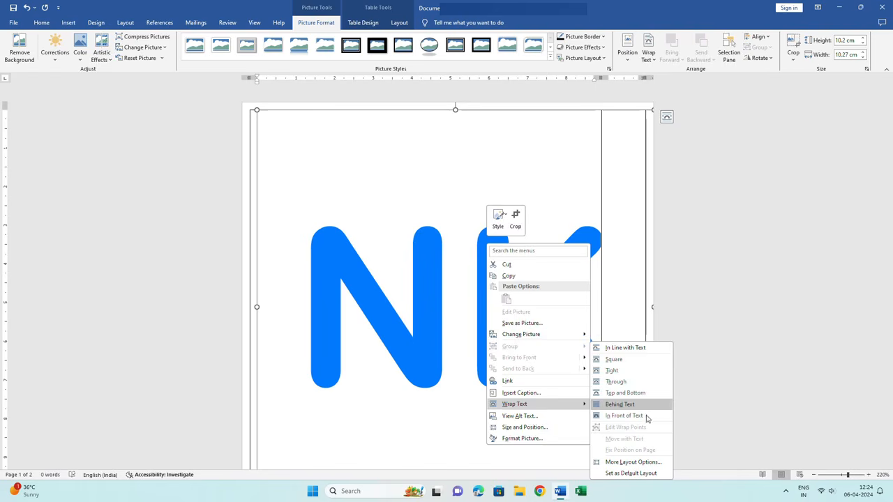
{"action": "left_click", "coordinate": [647, 417]}
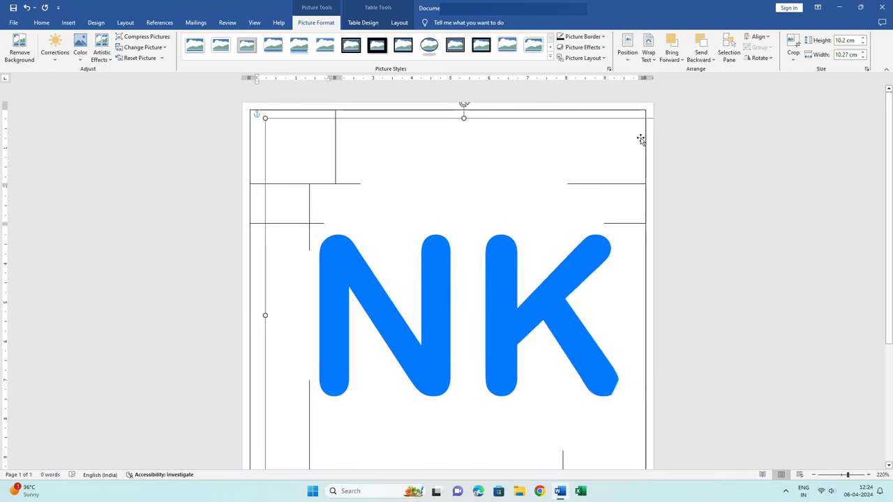
{"action": "left_click_drag", "start_coordinate": [262, 117], "coordinate": [452, 296]}
{"action": "left_click_drag", "start_coordinate": [504, 328], "coordinate": [304, 146]}
{"action": "scroll", "coordinate": [468, 227], "scroll_direction": "down", "scroll_amount": 2}
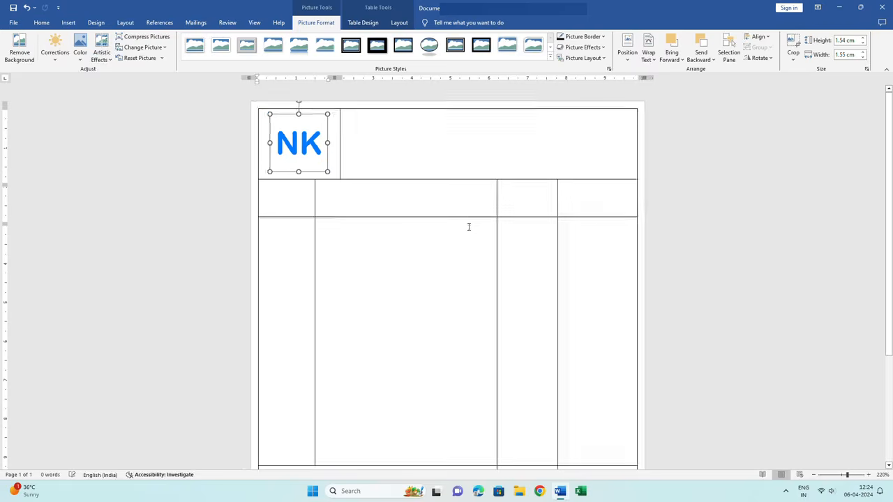
Give the logo the black-framed oval picture style with a 1½ pt border
{"action": "left_click", "coordinate": [455, 45]}
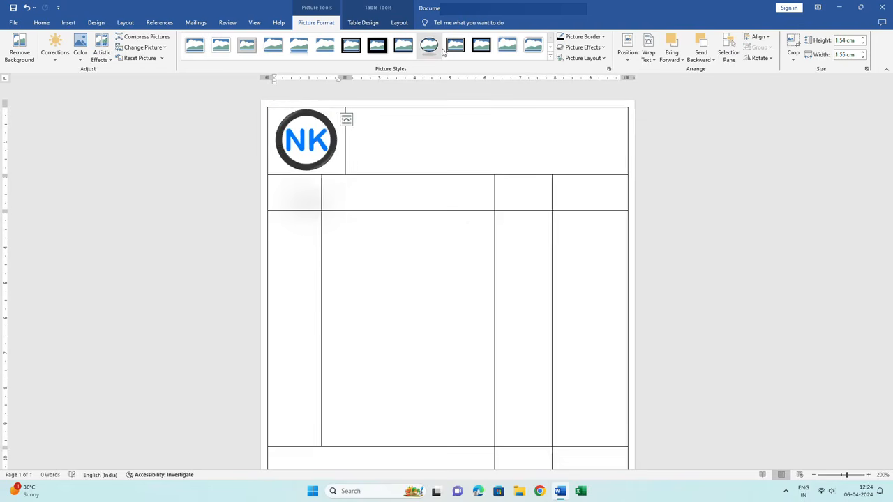
{"action": "left_click", "coordinate": [549, 57]}
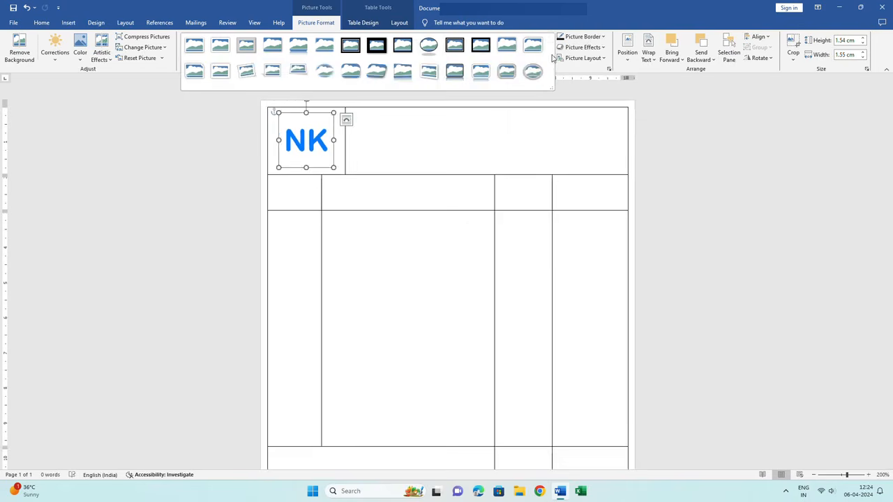
{"action": "left_click", "coordinate": [430, 46]}
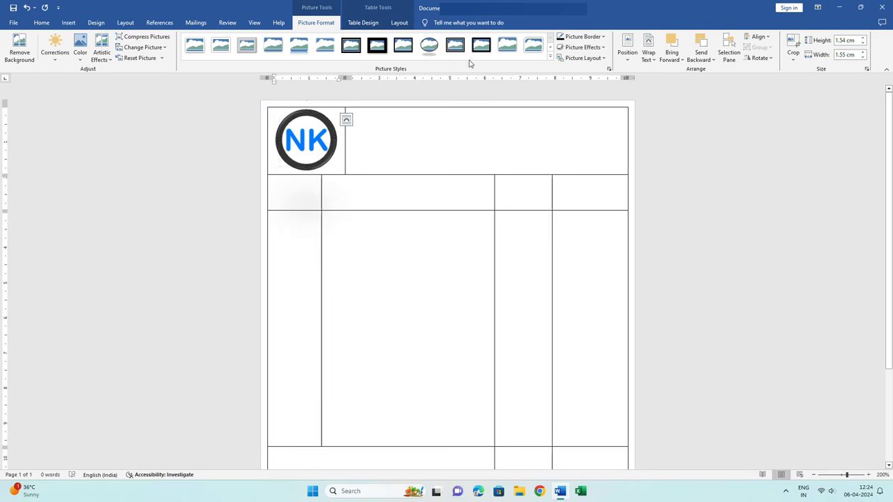
{"action": "left_click", "coordinate": [603, 39]}
{"action": "mouse_move", "coordinate": [593, 180]}
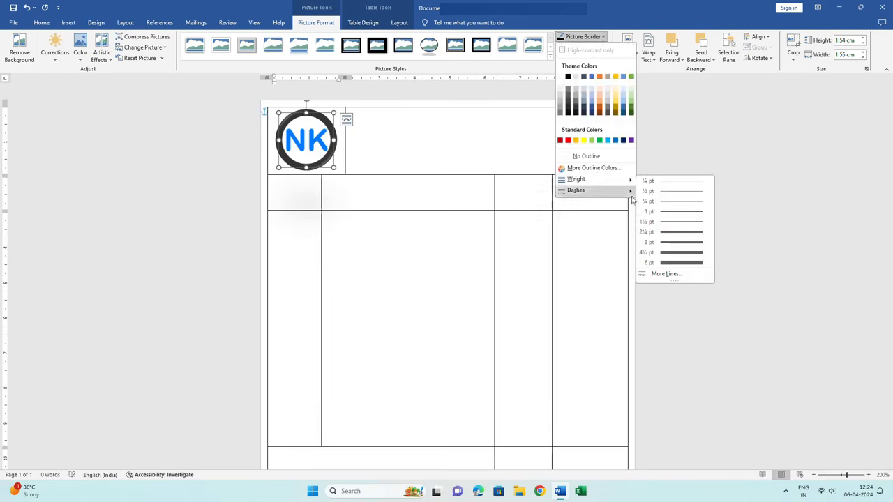
{"action": "left_click", "coordinate": [674, 221]}
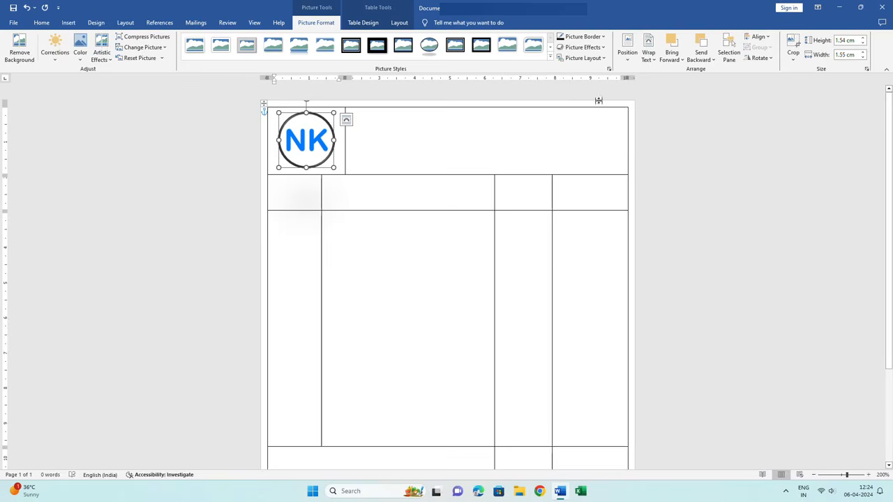
Enter a right-aligned "Date:" label with a dotted fill-in line in the header cell beside the logo, then start a new line
{"action": "left_click", "coordinate": [548, 139]}
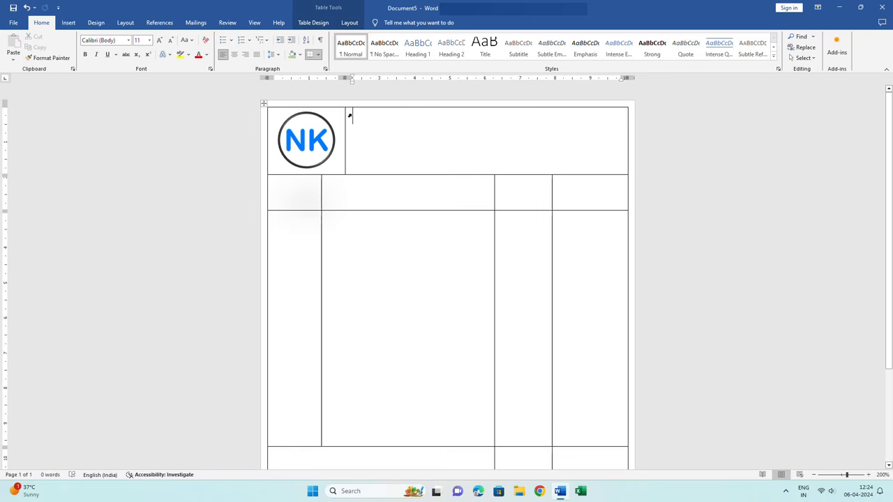
{"action": "key", "text": "ctrl+r"}
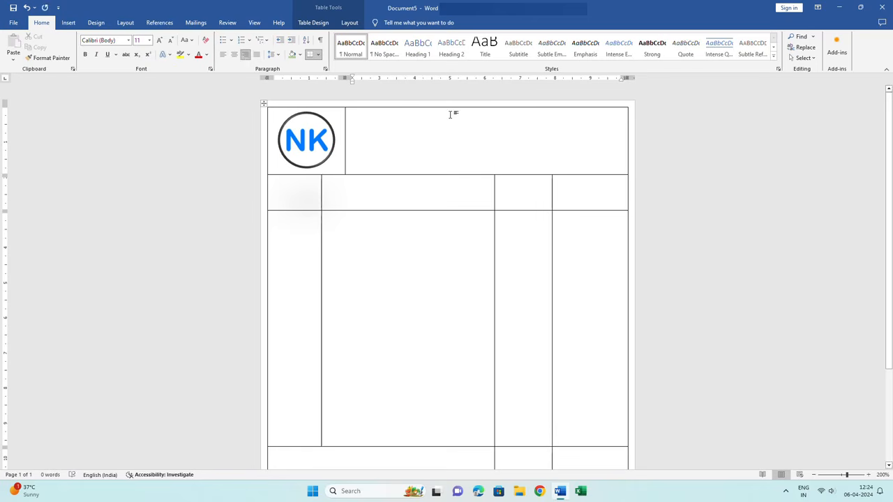
{"action": "type", "text": "Dat"}
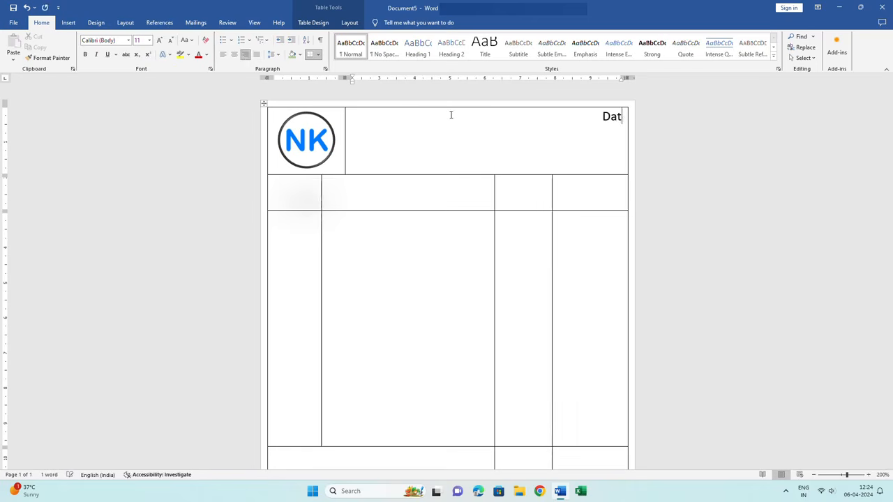
{"action": "type", "text": "e:"}
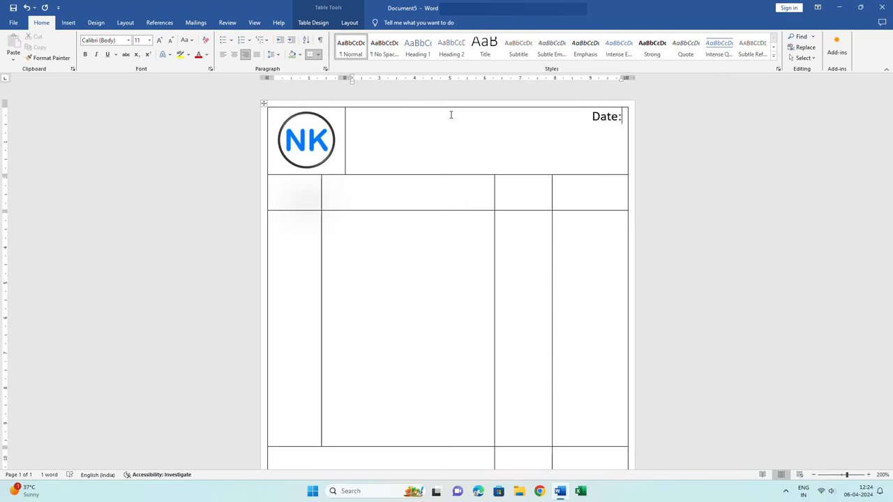
{"action": "type", "text": " ...."}
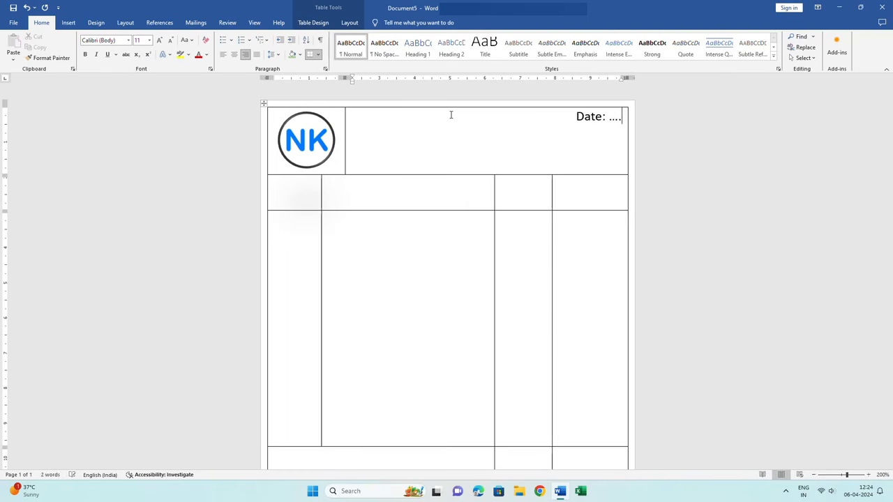
{"action": "type", "text": ".............."}
{"action": "key", "text": "Return"}
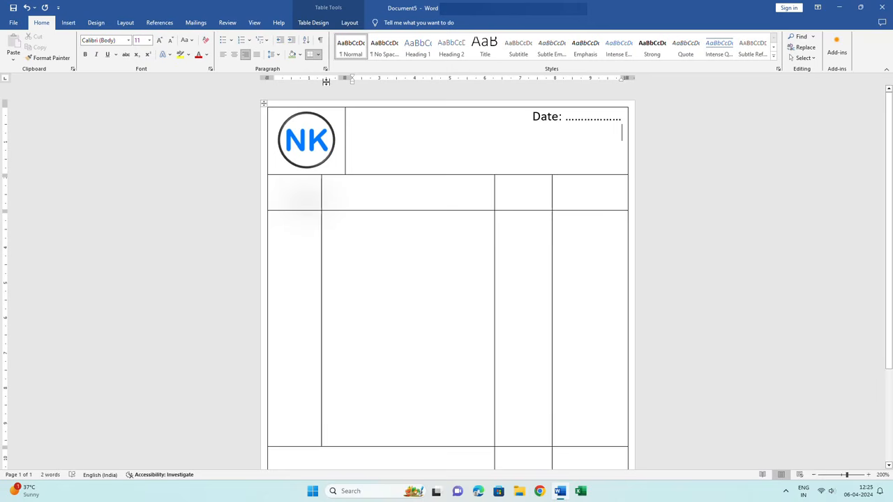
Add the centered heading "NAVEEN TRADERS" below the date line
{"action": "left_click", "coordinate": [233, 56]}
{"action": "type", "text": "NAVEEN "}
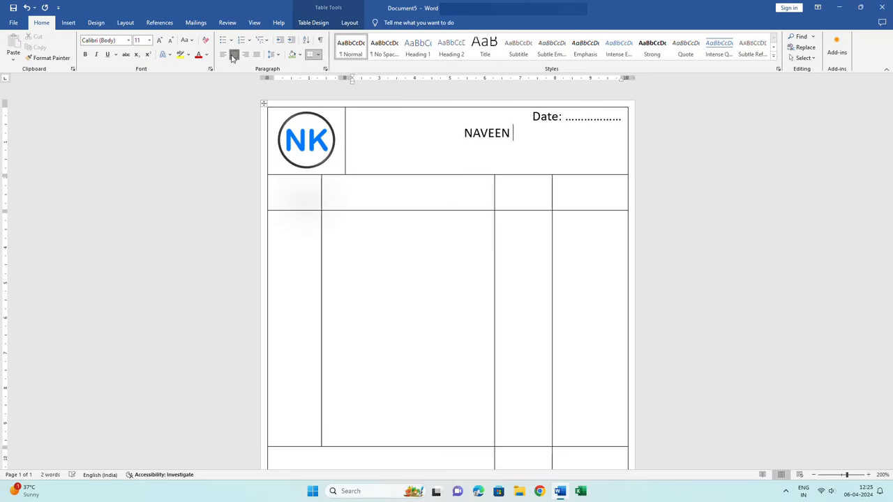
{"action": "type", "text": "TRADERS"}
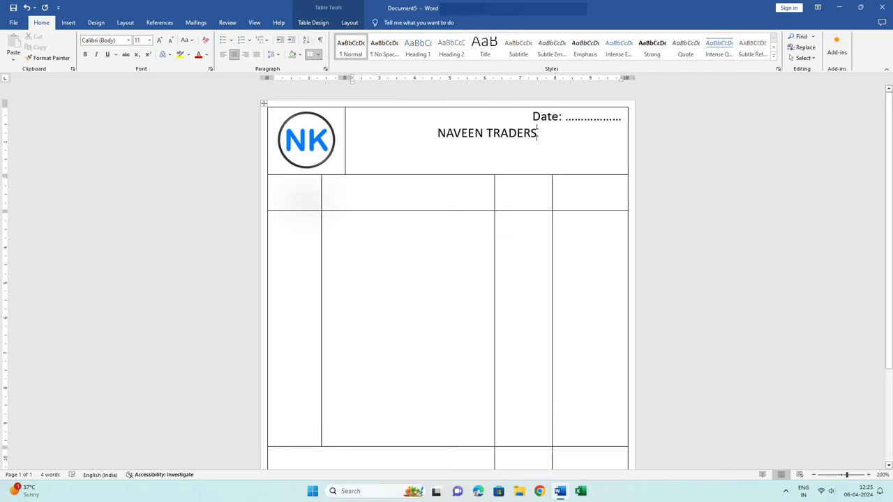
Make the "NAVEEN TRADERS" heading bold and enlarge it to 20 pt
{"action": "left_click_drag", "start_coordinate": [537, 133], "coordinate": [439, 134]}
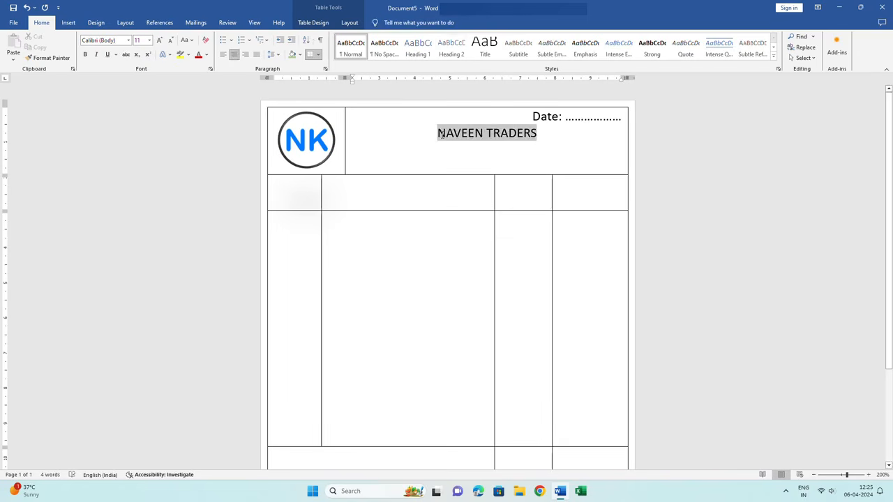
{"action": "left_click", "coordinate": [85, 55]}
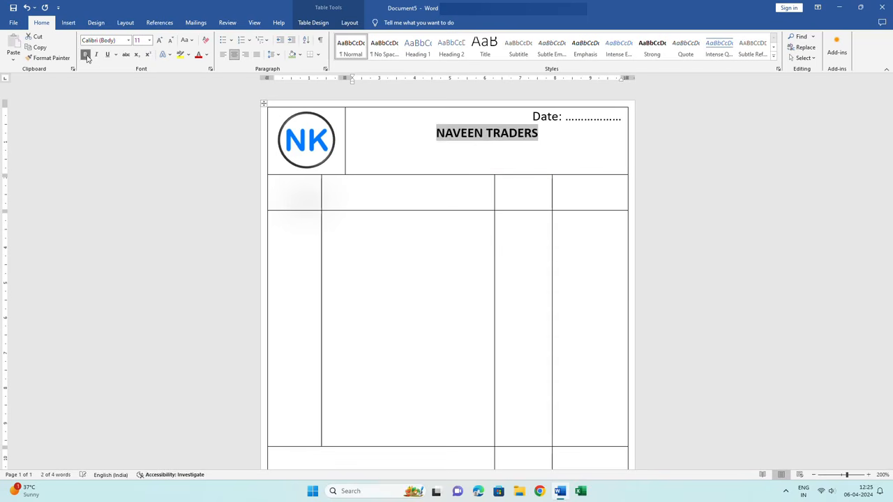
{"action": "left_click", "coordinate": [160, 41]}
{"action": "left_click", "coordinate": [159, 40]}
{"action": "left_click", "coordinate": [159, 41]}
{"action": "left_click", "coordinate": [160, 40]}
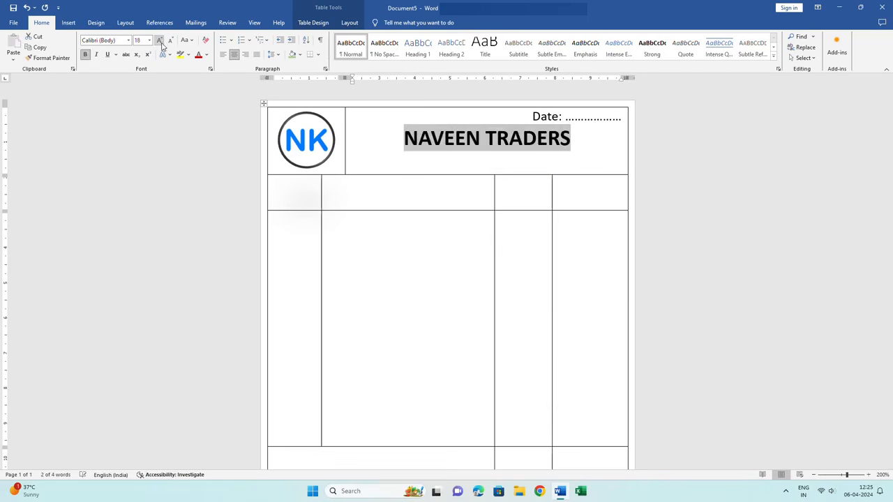
{"action": "left_click", "coordinate": [159, 41]}
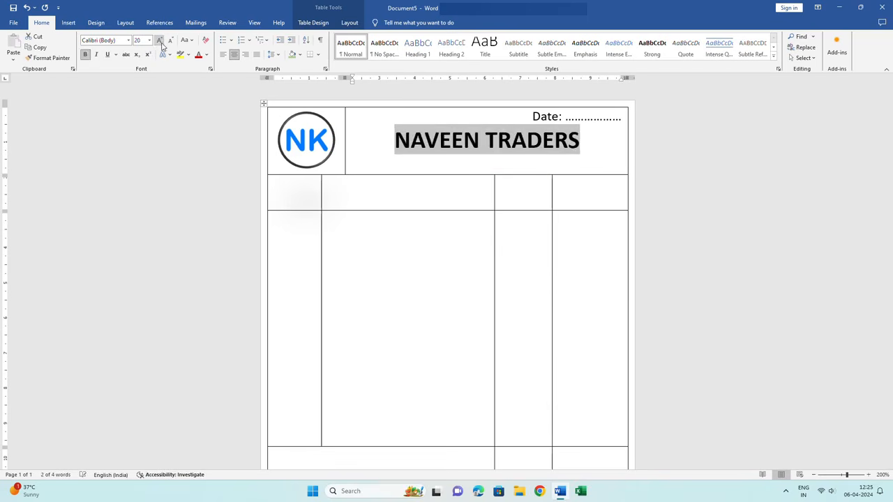
Add the business address as a centered, non-bold 11 pt line below the heading
{"action": "left_click", "coordinate": [581, 142]}
{"action": "key", "text": "Return"}
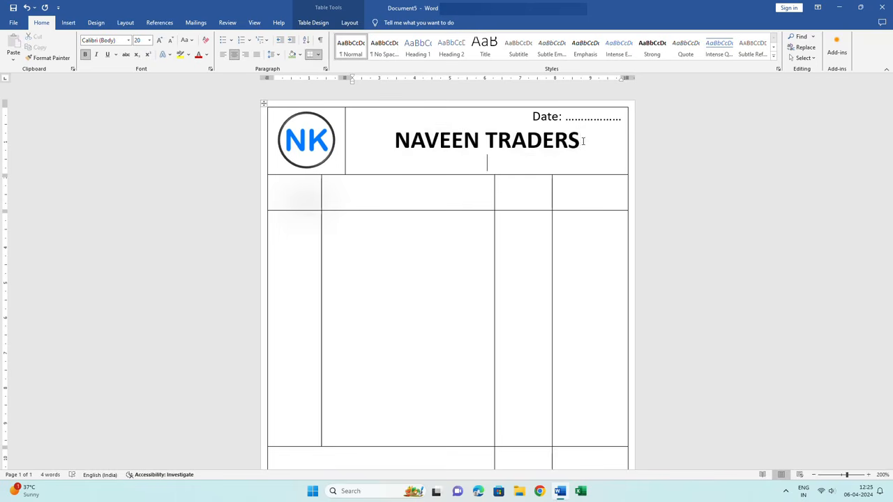
{"action": "type", "text": "tA"}
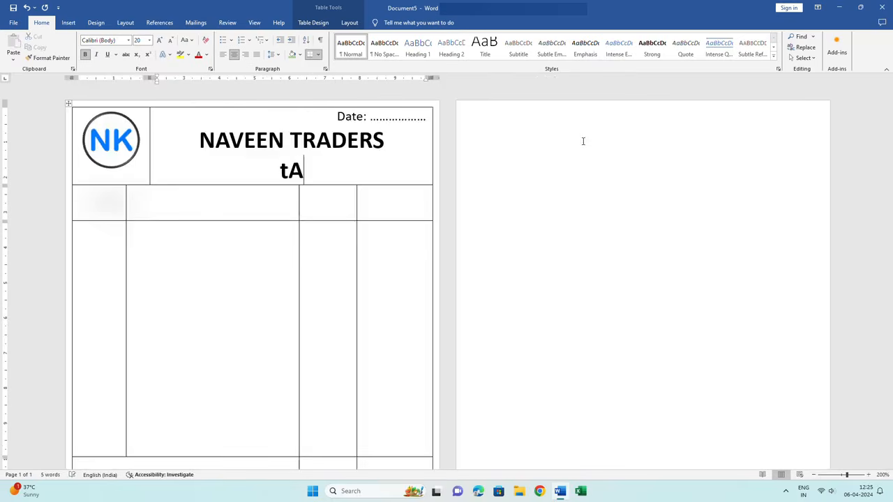
{"action": "key", "text": "BackSpace"}
{"action": "key", "text": "BackSpace"}
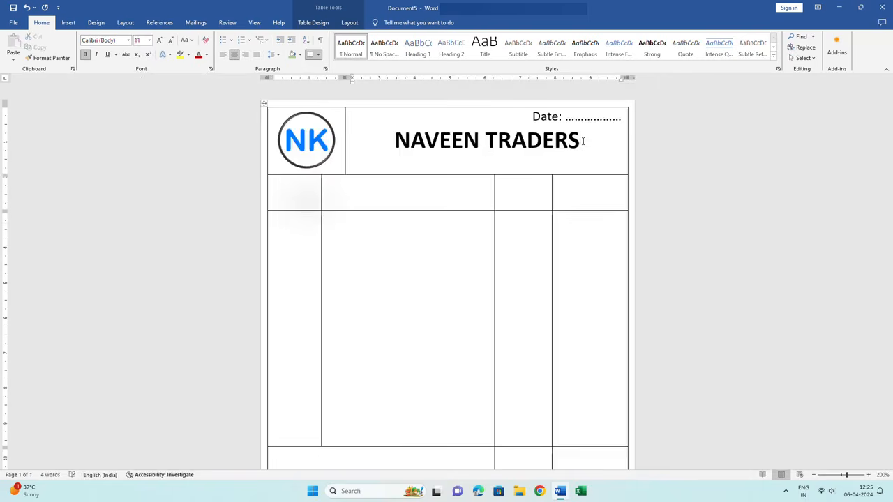
{"action": "left_click", "coordinate": [83, 56]}
{"action": "type", "text": "TAMIL NADU,"}
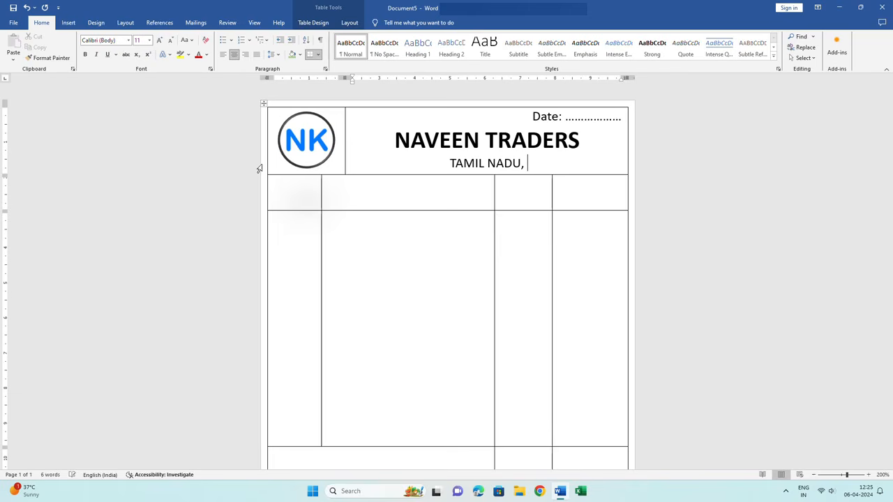
{"action": "type", "text": " CHENNAI-"}
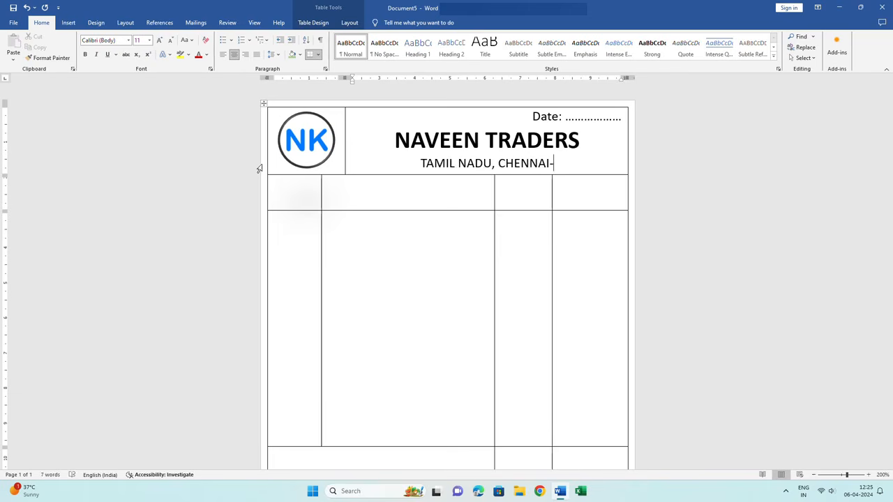
{"action": "type", "text": "1"}
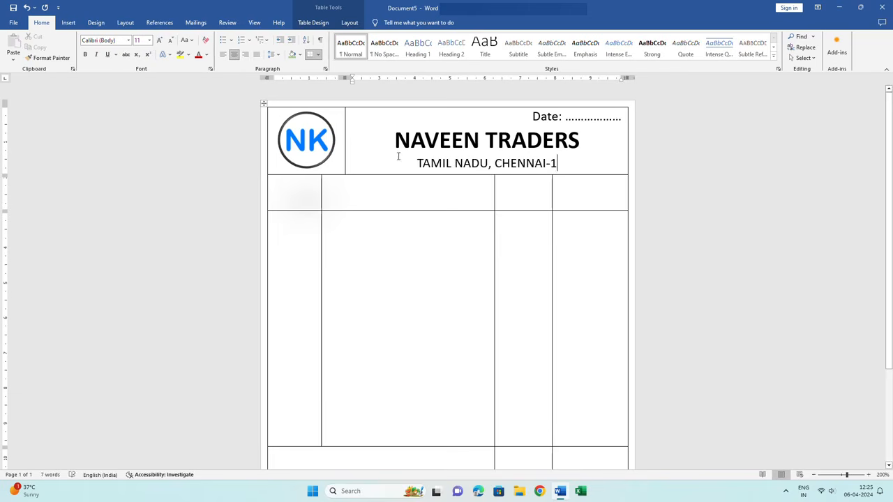
Center the contents of all four second-row cells horizontally and vertically
{"action": "left_click", "coordinate": [418, 211]}
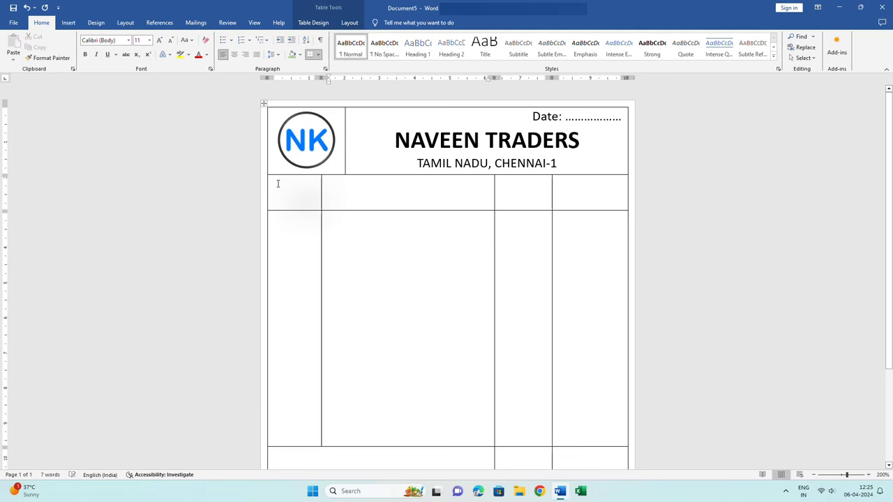
{"action": "left_click_drag", "start_coordinate": [447, 203], "coordinate": [604, 192]}
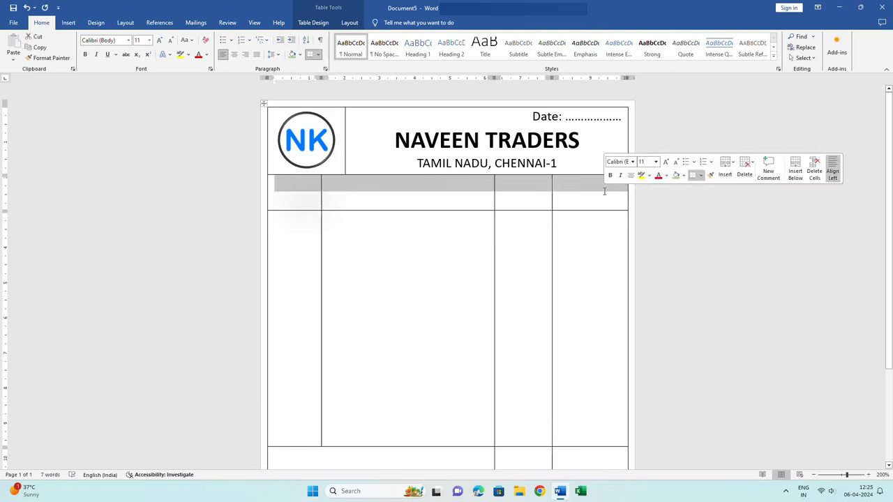
{"action": "left_click", "coordinate": [349, 23]}
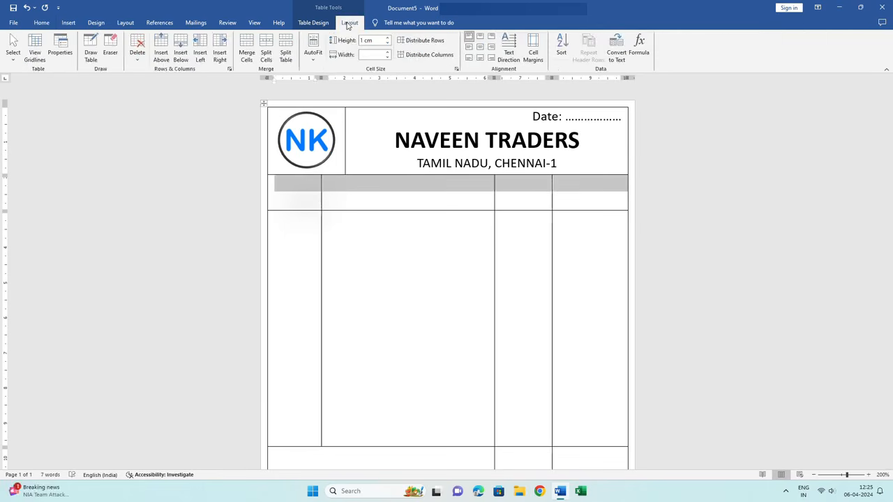
{"action": "left_click", "coordinate": [480, 49]}
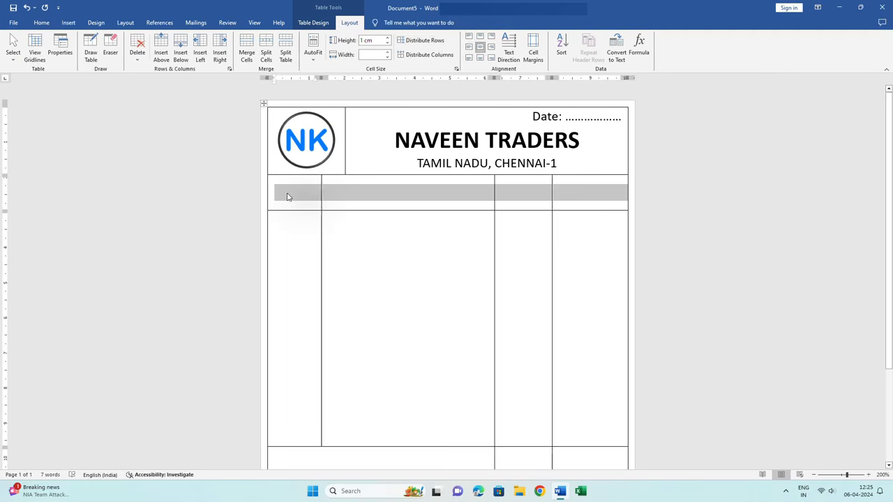
Enter the bold 12 pt column heading "QTY" in the first cell of the row below the header
{"action": "left_click", "coordinate": [286, 196]}
{"action": "left_click", "coordinate": [41, 23]}
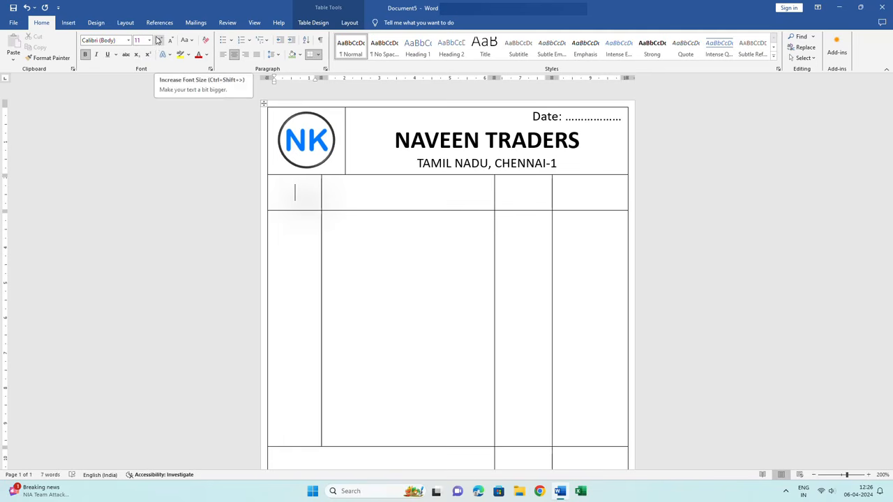
{"action": "left_click", "coordinate": [158, 39]}
{"action": "type", "text": "QTY"}
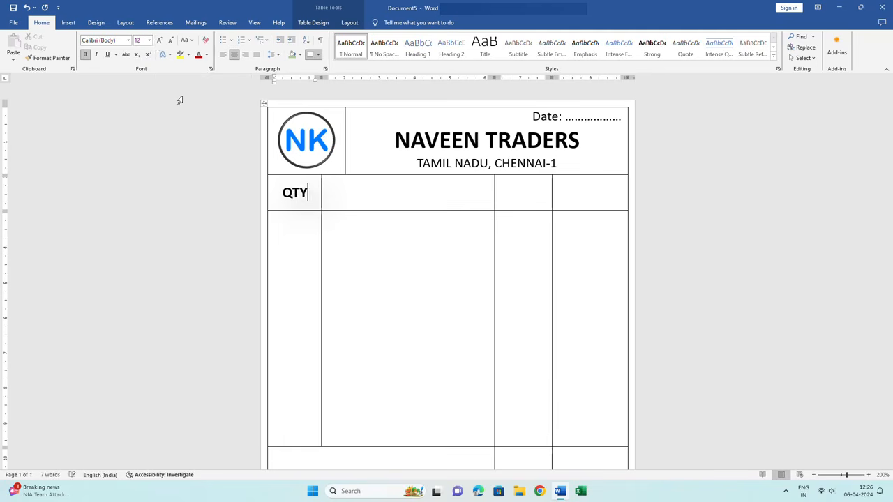
Enter "PARTICULARS" in the second heading cell and format it and the two cells after it as bold 12 pt
{"action": "key", "text": "Tab"}
{"action": "type", "text": "PARTICULARS"}
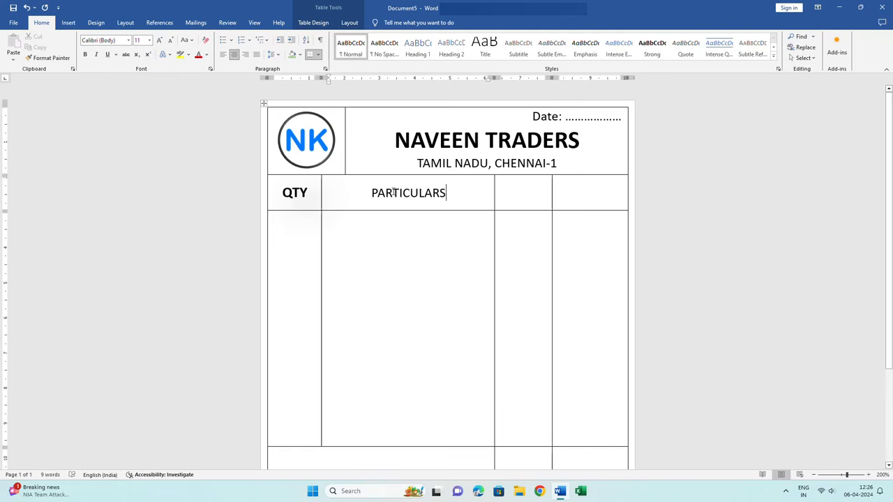
{"action": "left_click_drag", "start_coordinate": [393, 191], "coordinate": [590, 191]}
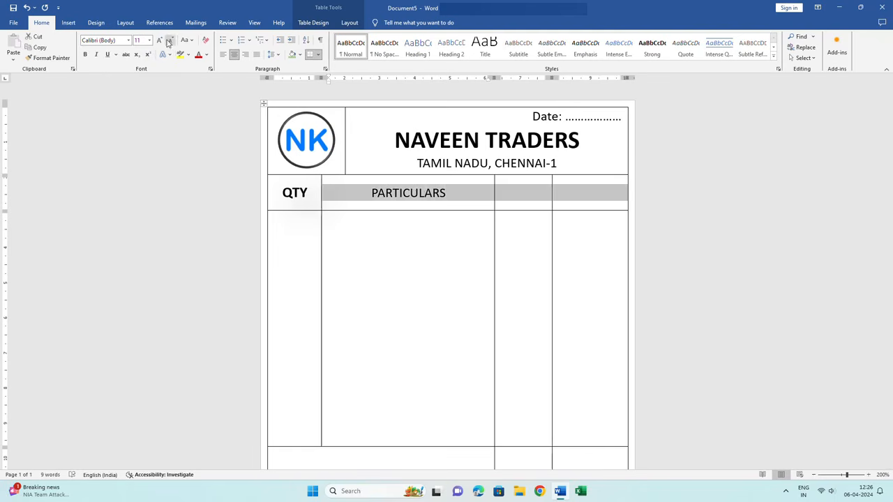
{"action": "left_click", "coordinate": [159, 40]}
{"action": "left_click", "coordinate": [85, 54]}
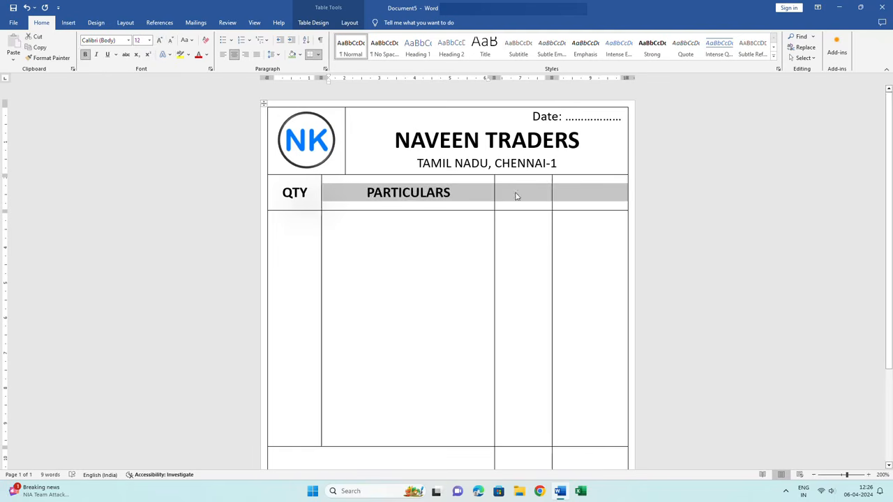
Enter the headings "RATE" and "AMOUNT" in the last two cells of the column heading row
{"action": "left_click", "coordinate": [516, 196]}
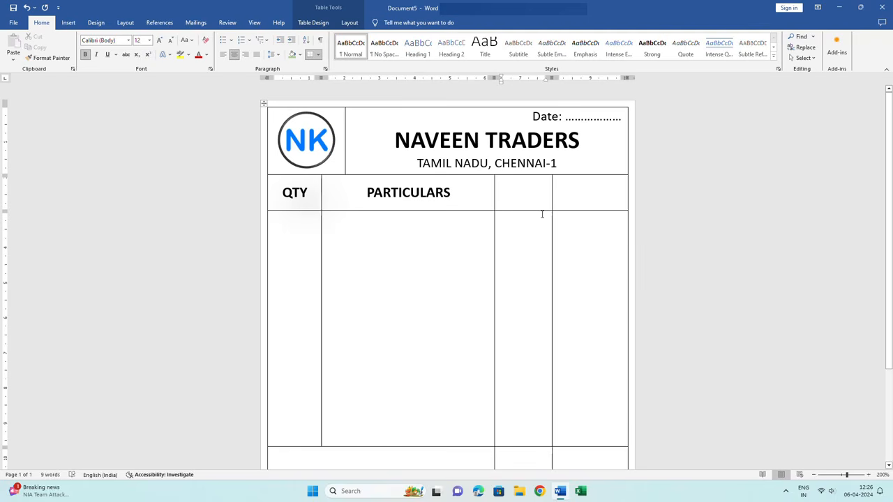
{"action": "type", "text": "RATE"}
{"action": "key", "text": "Tab"}
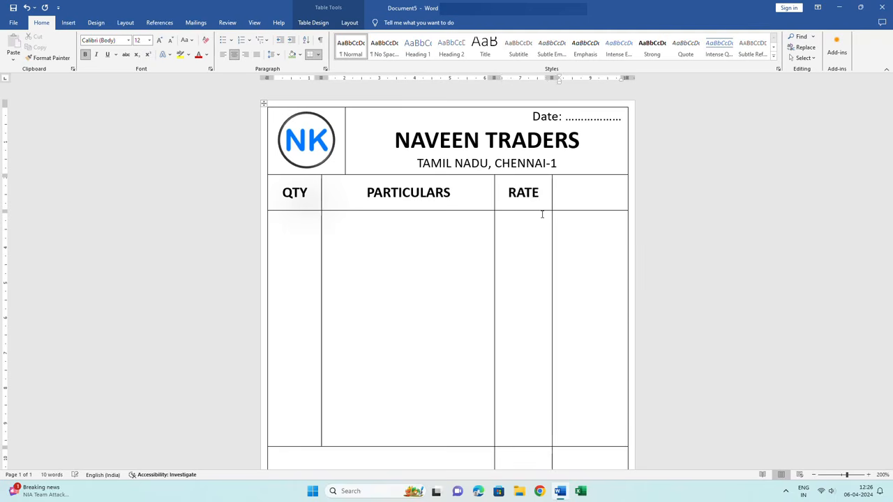
{"action": "type", "text": "AMOUNT"}
Add a non-bold 10 pt line below "AMOUNT" reading "Rs" and "Ps", spaced apart for two subcolumns
{"action": "key", "text": "Return"}
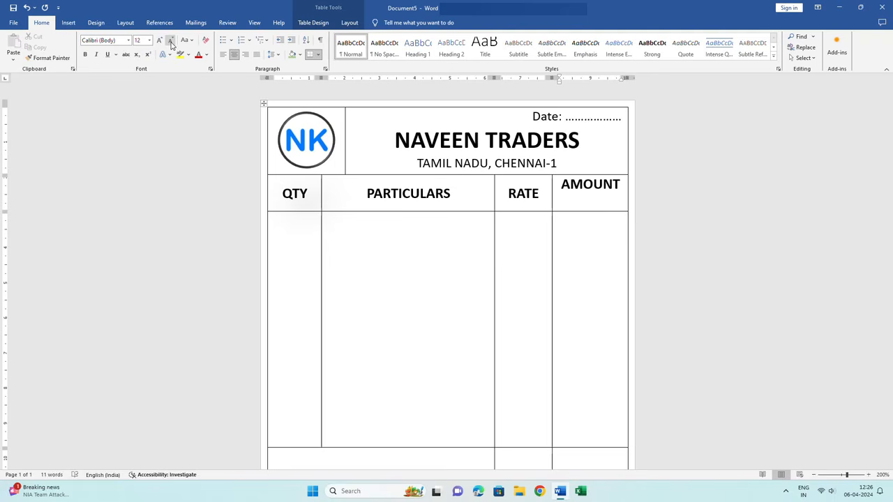
{"action": "left_click", "coordinate": [171, 40]}
{"action": "left_click", "coordinate": [171, 40]}
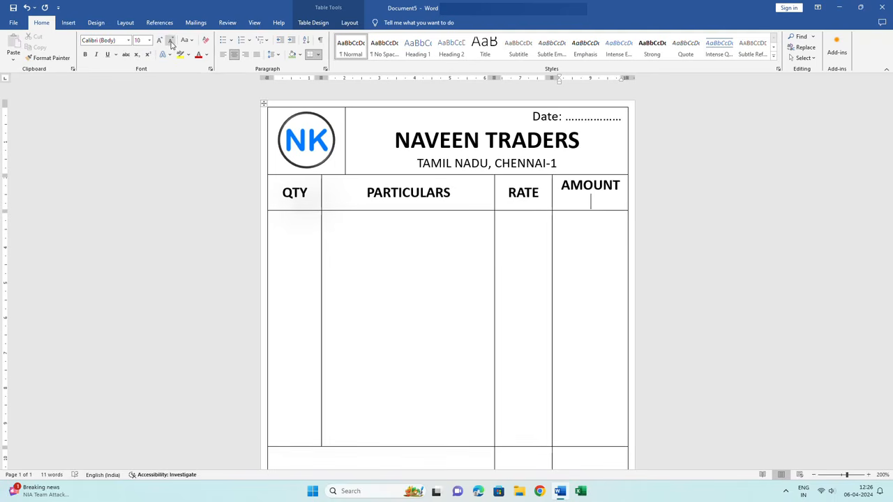
{"action": "type", "text": "RsPs"}
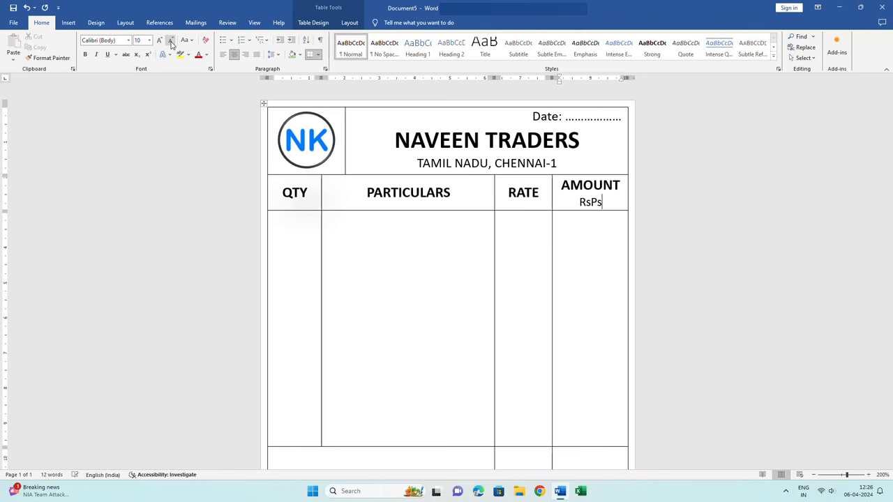
{"action": "left_click", "coordinate": [590, 202]}
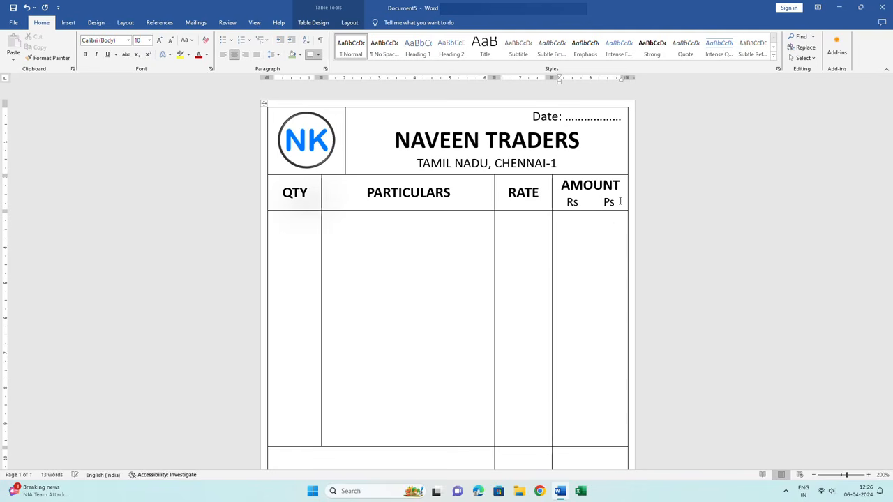
Draw a vertical table border between "Rs" and "Ps" down through the item row and the narrow row below it
{"action": "scroll", "coordinate": [613, 226], "scroll_direction": "down", "scroll_amount": 2}
{"action": "scroll", "coordinate": [614, 231], "scroll_direction": "up", "scroll_amount": 1}
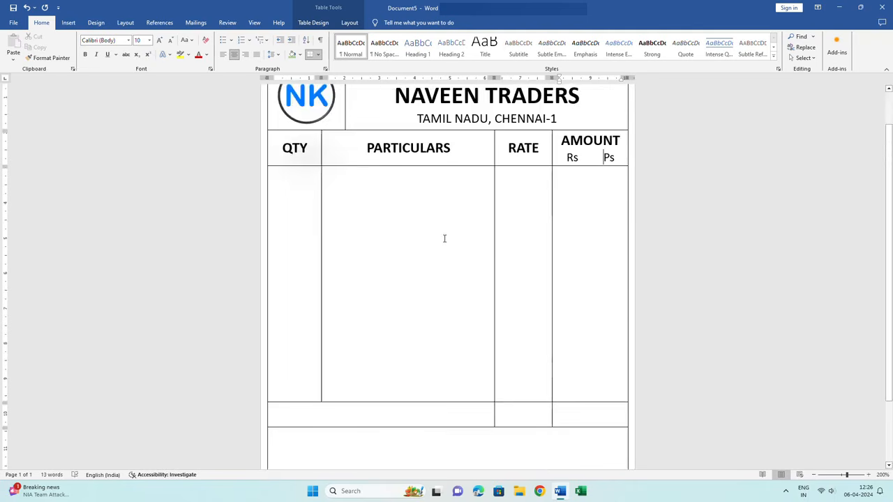
{"action": "left_click", "coordinate": [417, 207]}
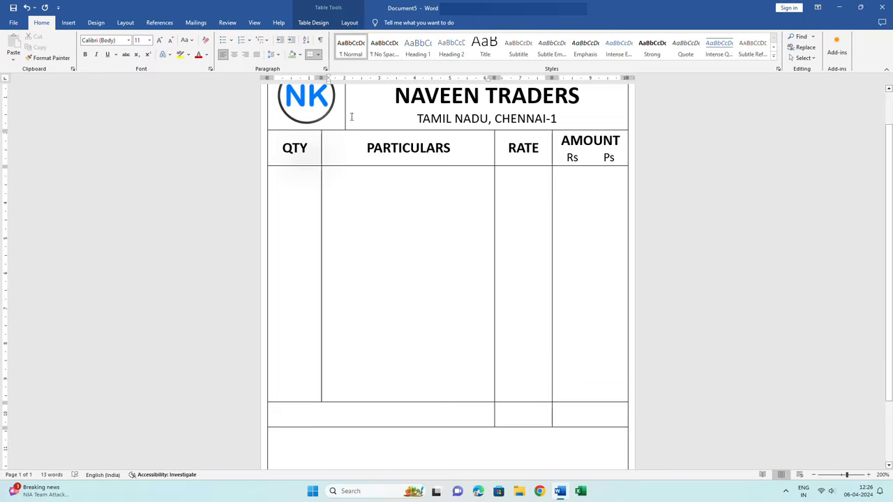
{"action": "scroll", "coordinate": [274, 108], "scroll_direction": "up", "scroll_amount": 1}
{"action": "left_click", "coordinate": [264, 103]}
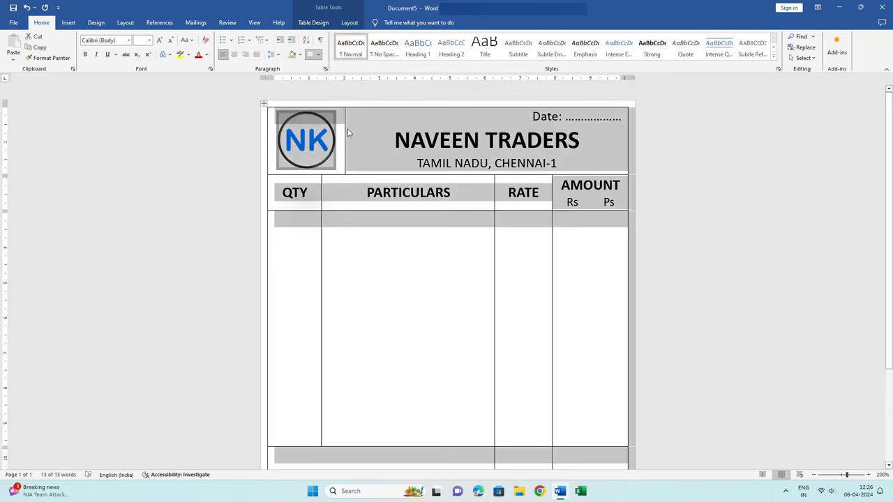
{"action": "left_click", "coordinate": [349, 22]}
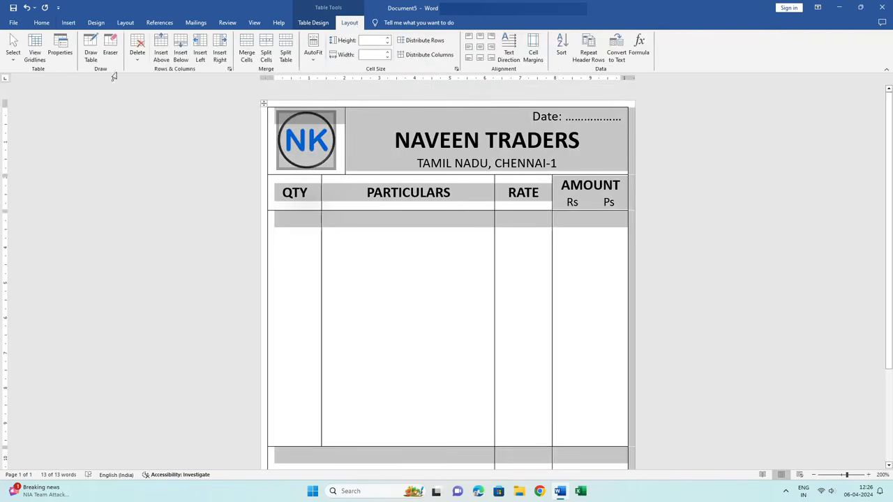
{"action": "left_click", "coordinate": [90, 49]}
{"action": "left_click", "coordinate": [35, 49]}
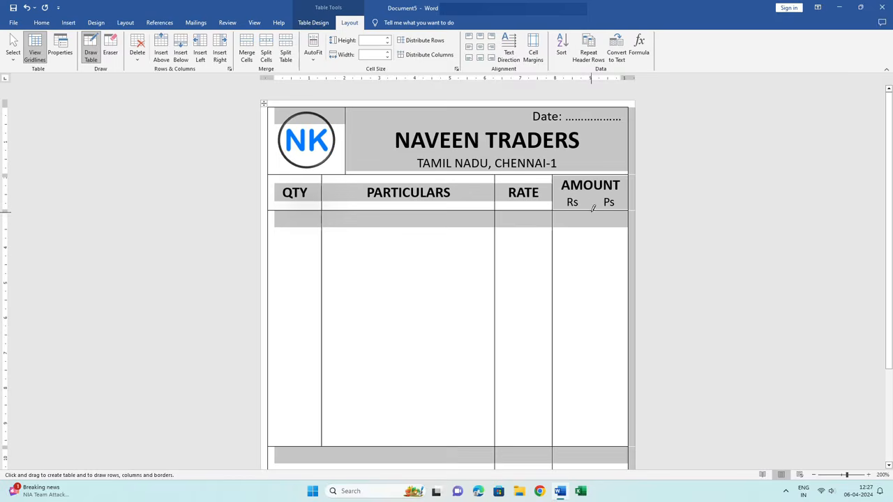
{"action": "scroll", "coordinate": [591, 206], "scroll_direction": "down", "scroll_amount": 1}
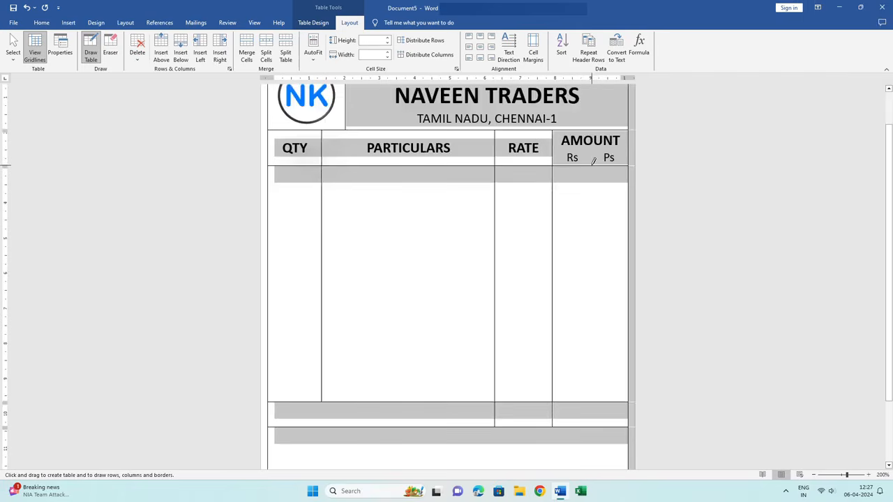
{"action": "left_click", "coordinate": [596, 217]}
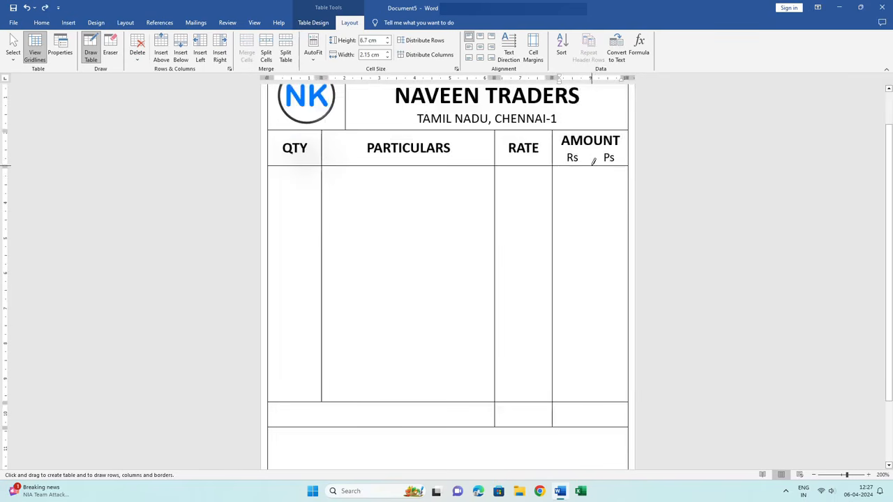
{"action": "left_click_drag", "start_coordinate": [591, 162], "coordinate": [592, 406]}
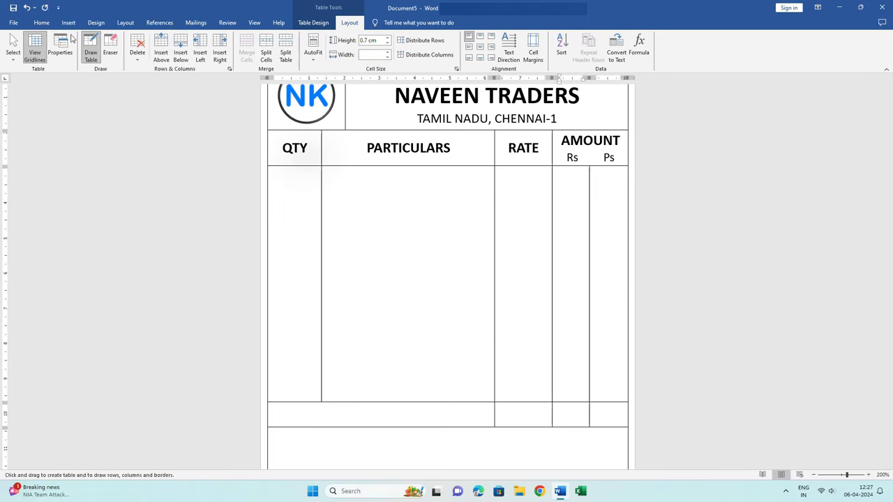
{"action": "left_click", "coordinate": [91, 51]}
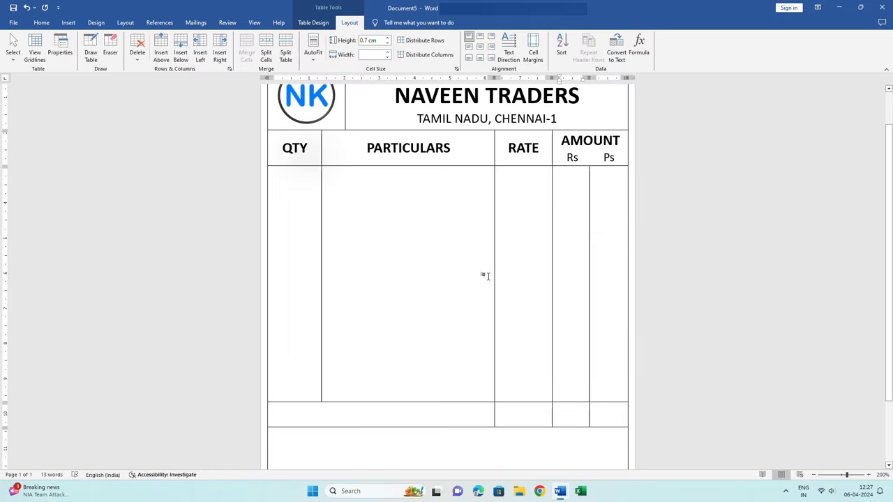
Left-align and vertically center all the cells of the narrow row below the item area
{"action": "scroll", "coordinate": [493, 286], "scroll_direction": "up", "scroll_amount": 2}
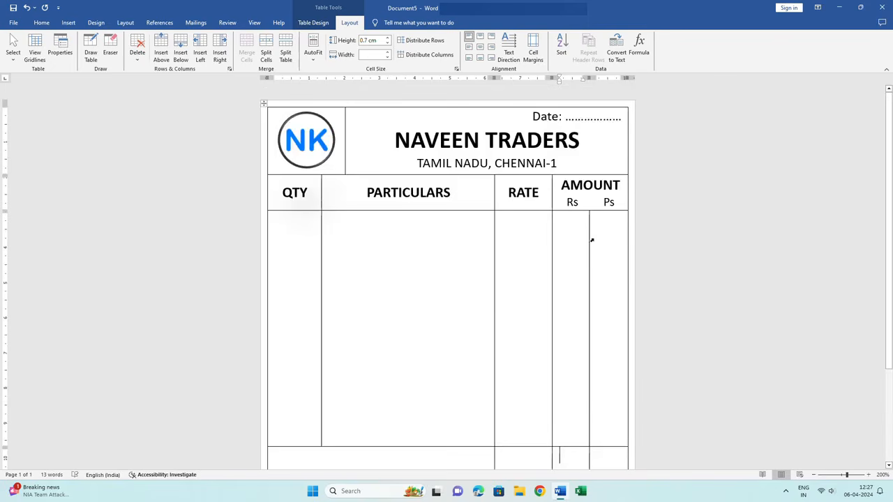
{"action": "scroll", "coordinate": [435, 342], "scroll_direction": "down", "scroll_amount": 3}
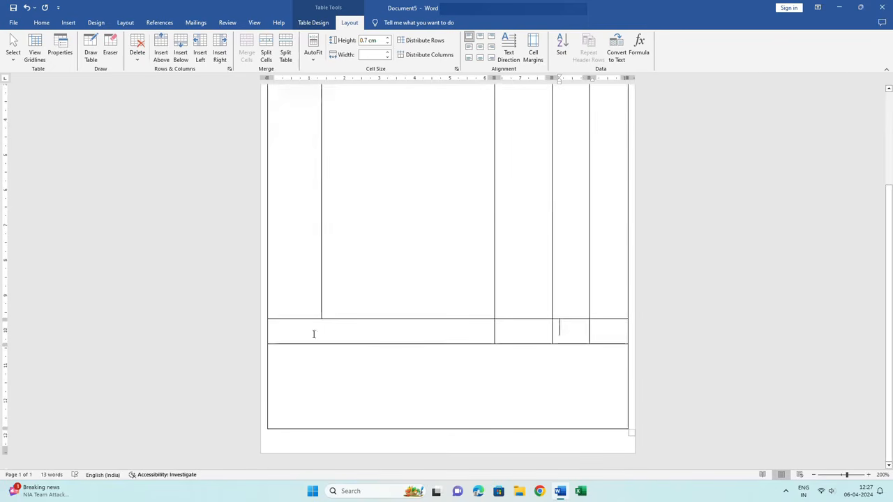
{"action": "left_click_drag", "start_coordinate": [327, 330], "coordinate": [605, 335]}
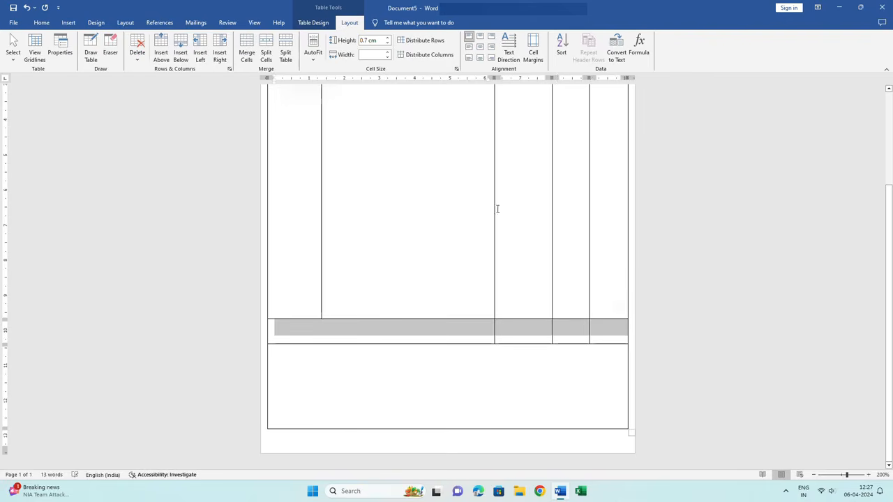
{"action": "left_click", "coordinate": [45, 23]}
{"action": "left_click", "coordinate": [348, 23]}
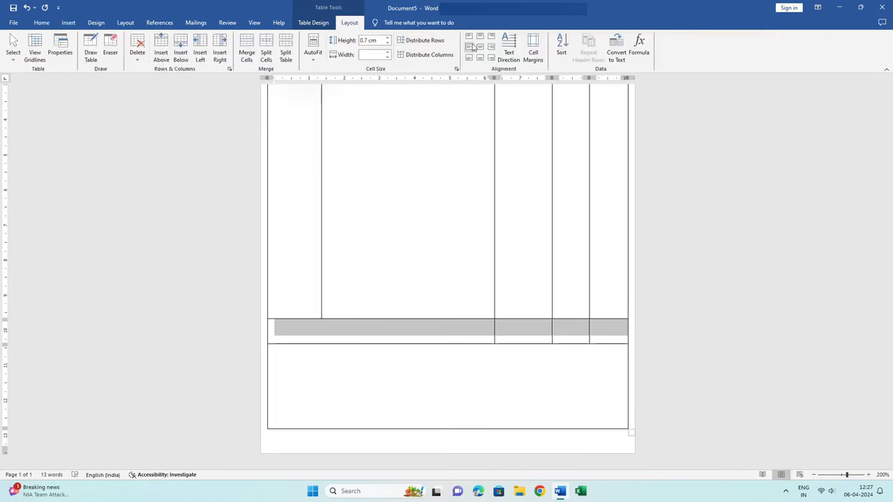
{"action": "left_click", "coordinate": [468, 47]}
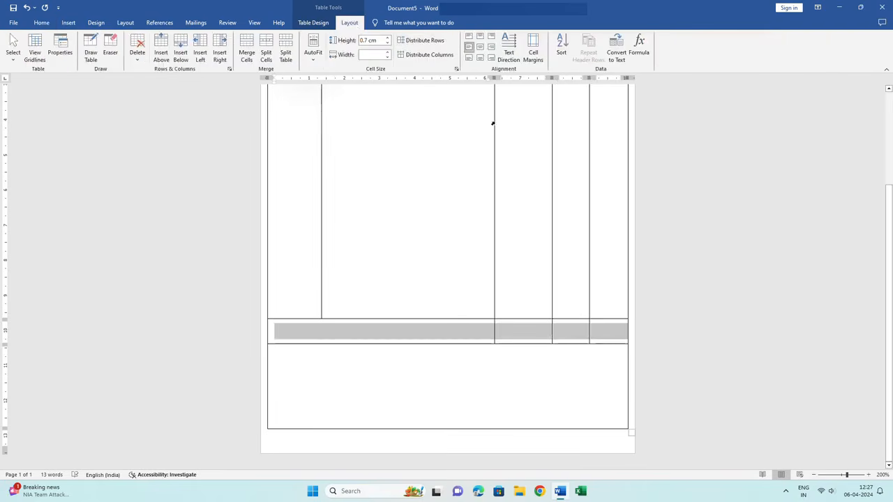
Enter "Thanks for Shopping" in the wide cell of the narrow row and "Total" in the cell under the RATE column
{"action": "left_click", "coordinate": [295, 338]}
{"action": "type", "text": "Tha"}
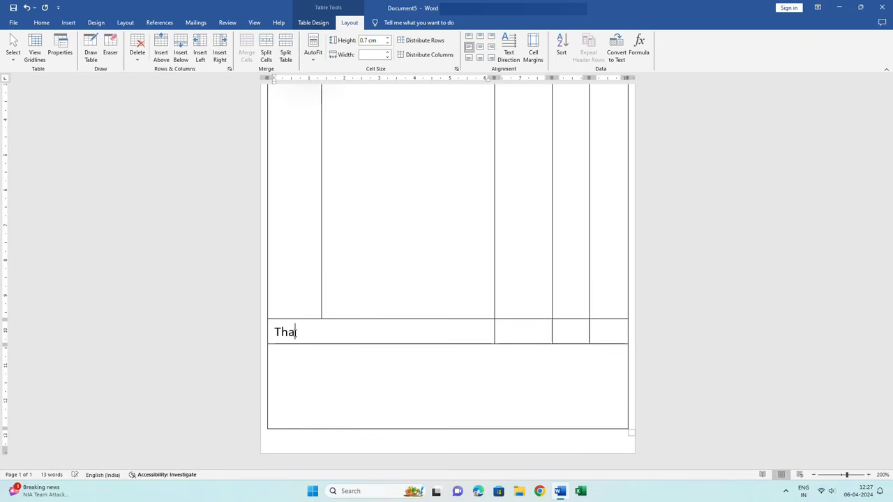
{"action": "type", "text": "nks for Shopping"}
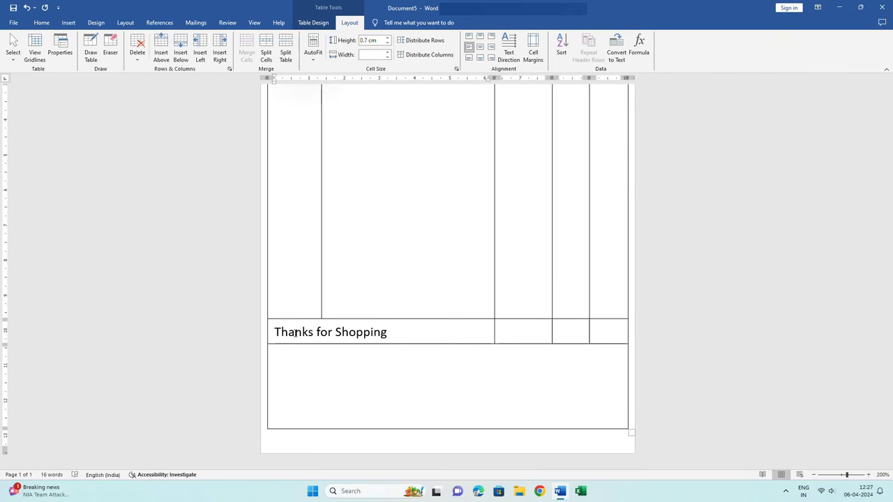
{"action": "left_click", "coordinate": [520, 330]}
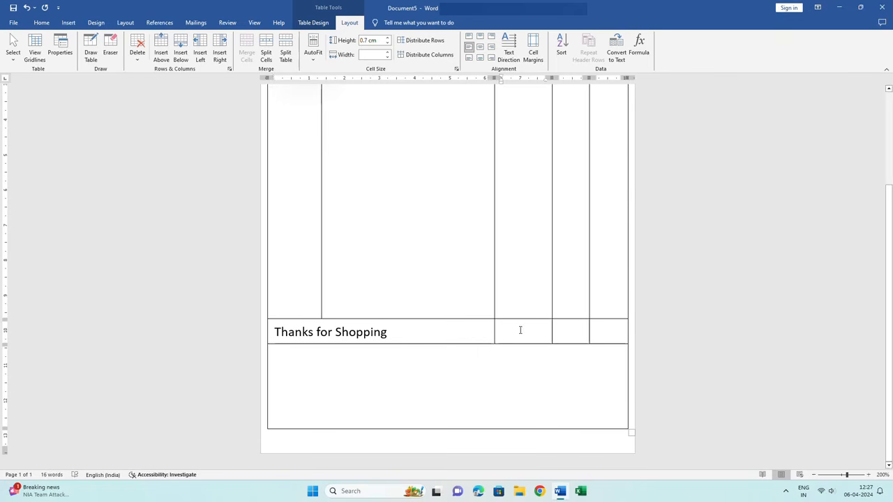
{"action": "type", "text": "Total"}
Align the last row's cell to the bottom right and enter "Signature" in it
{"action": "left_click", "coordinate": [403, 386]}
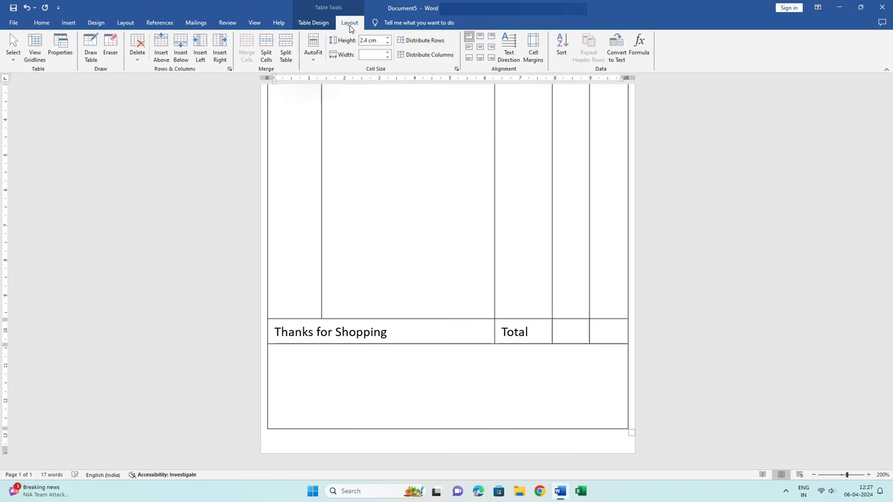
{"action": "left_click", "coordinate": [491, 58]}
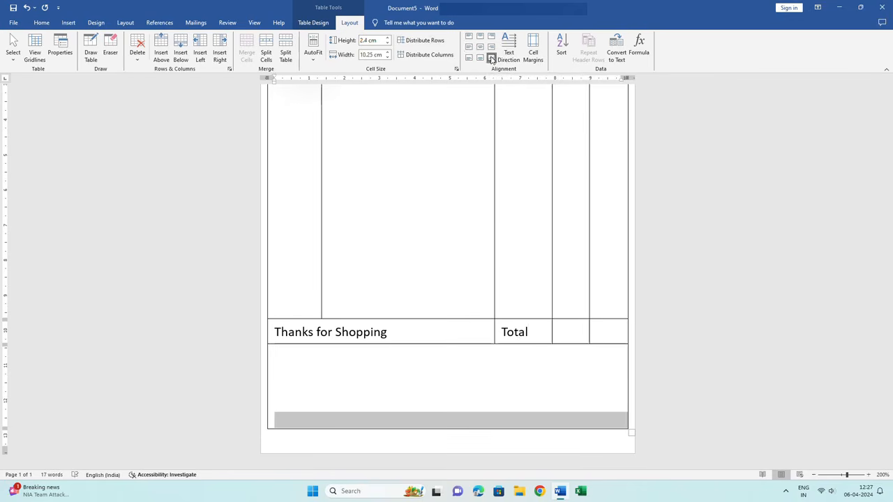
{"action": "left_click", "coordinate": [592, 422]}
{"action": "type", "text": "S"}
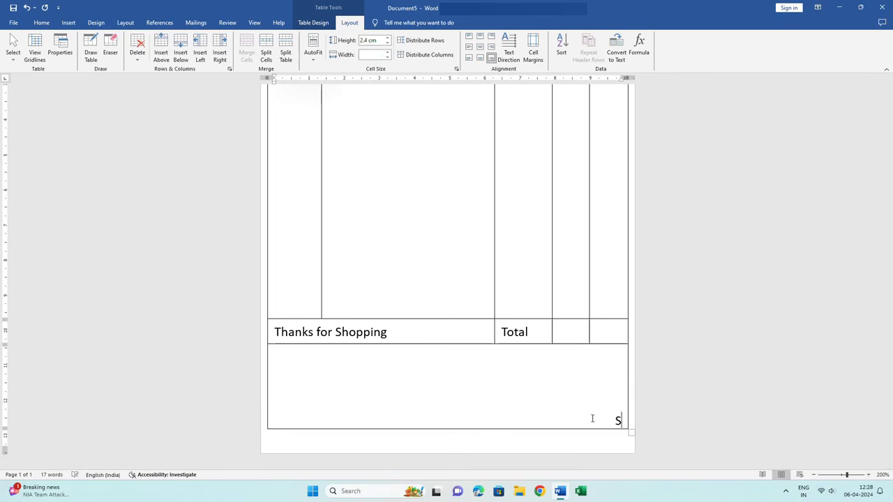
{"action": "type", "text": "ignature"}
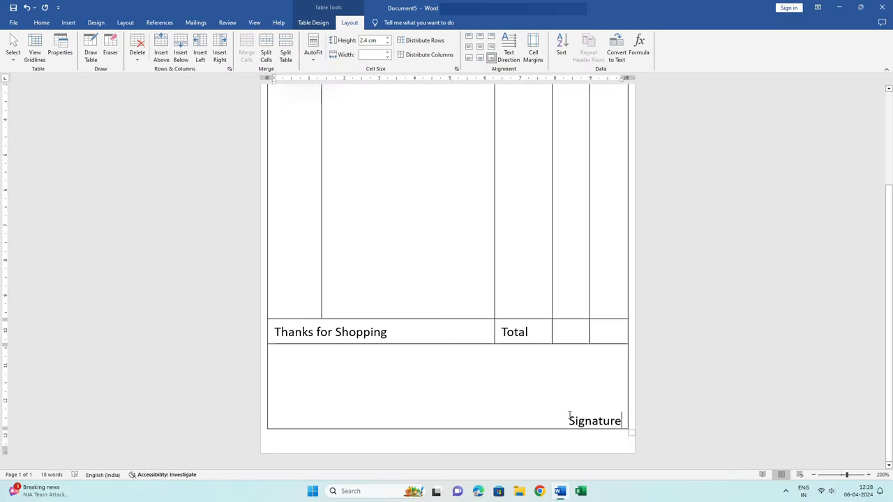
Shade the header row's logo and company name cells with a medium green theme color
{"action": "scroll", "coordinate": [568, 414], "scroll_direction": "down", "scroll_amount": 5, "text": "ctrl"}
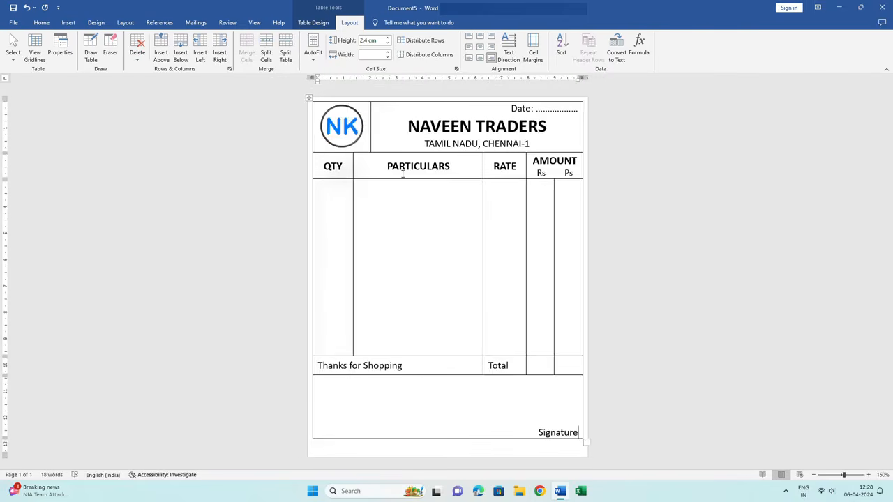
{"action": "left_click_drag", "start_coordinate": [575, 143], "coordinate": [338, 127]}
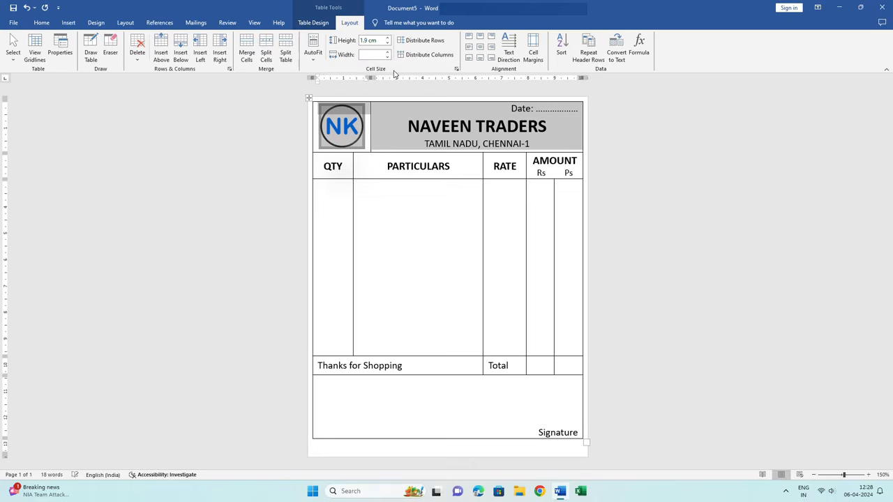
{"action": "left_click", "coordinate": [41, 22]}
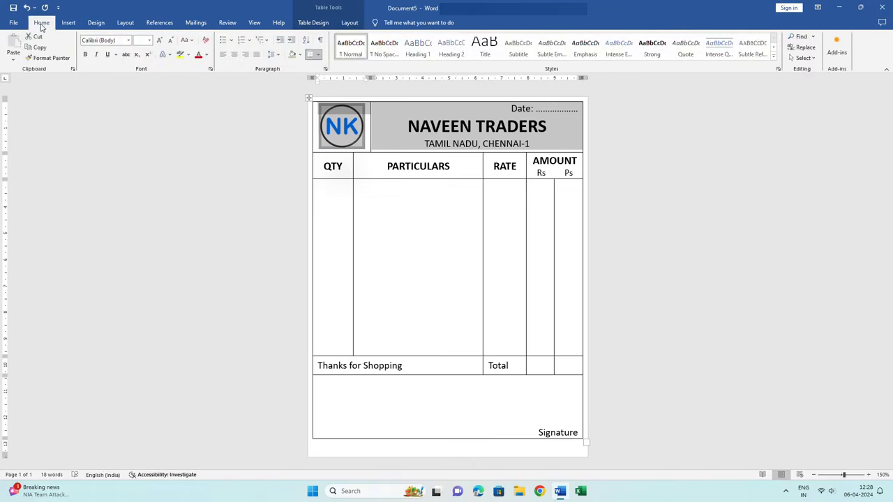
{"action": "left_click", "coordinate": [299, 55]}
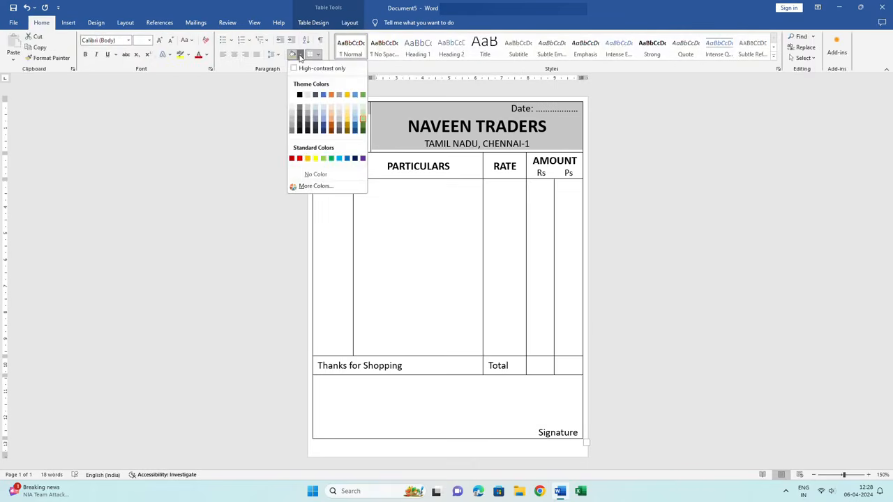
{"action": "left_click", "coordinate": [362, 122]}
{"action": "left_click", "coordinate": [411, 218]}
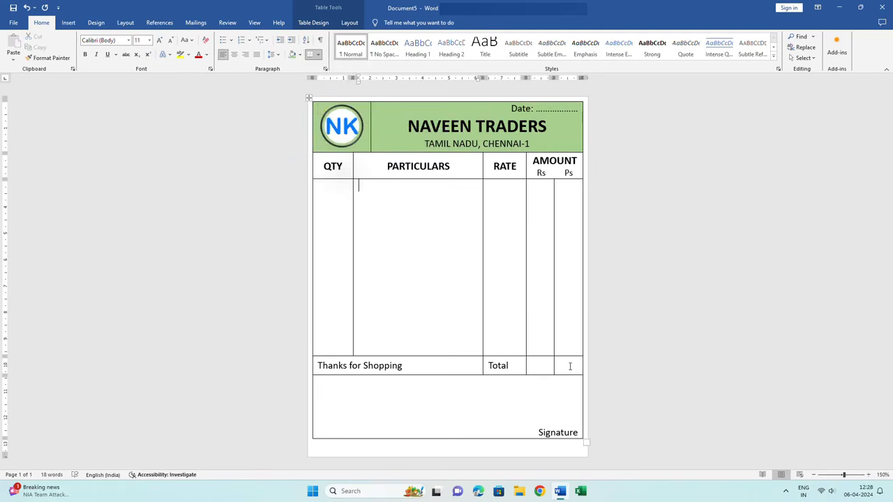
Shade the column heading row, the item row and the total row with the lightest green theme color
{"action": "mouse_move", "coordinate": [540, 345]}
{"action": "left_mouse_down"}
{"action": "mouse_move", "coordinate": [331, 366]}
{"action": "mouse_move", "coordinate": [325, 168]}
{"action": "left_mouse_up"}
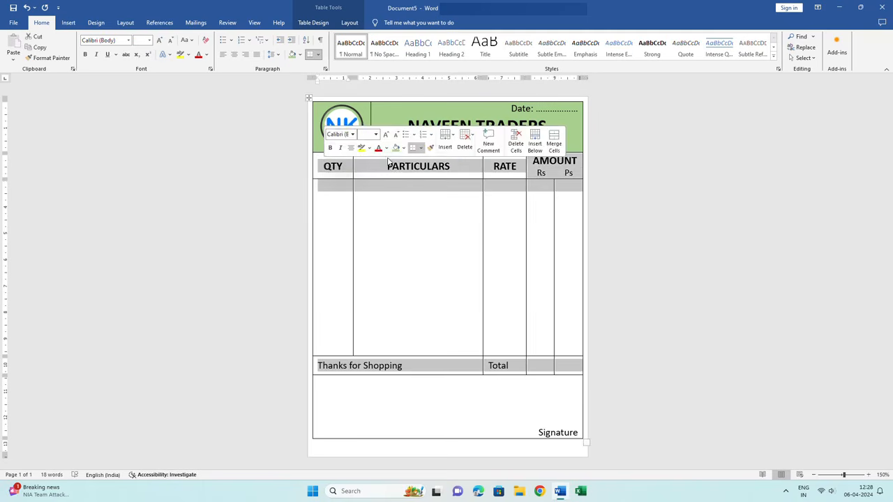
{"action": "left_click", "coordinate": [300, 54]}
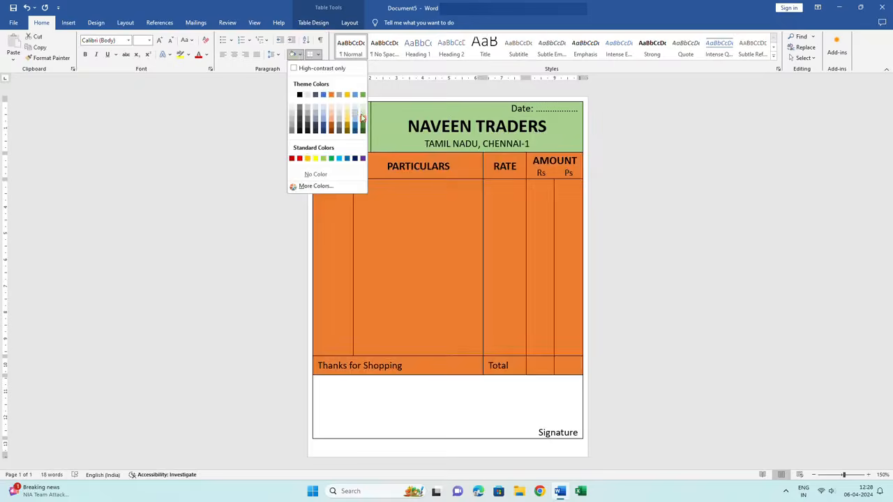
{"action": "left_click", "coordinate": [364, 110]}
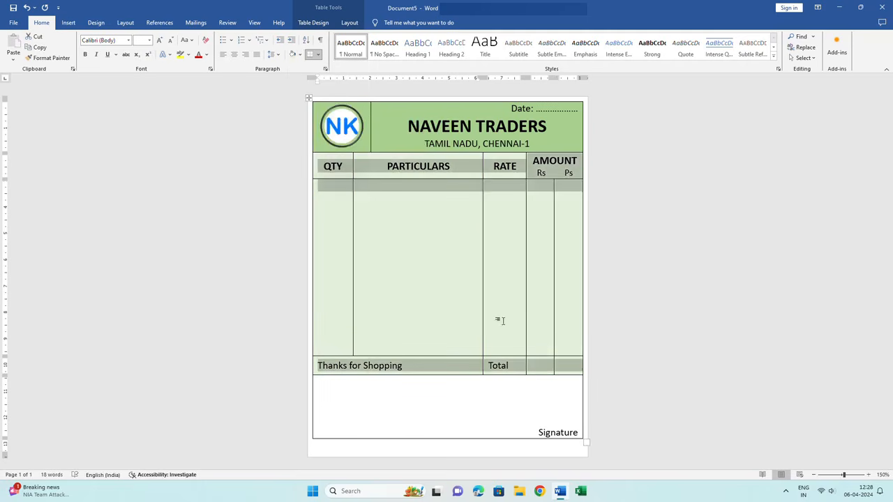
Shade the signature cell with the same medium green as the header row
{"action": "left_click", "coordinate": [458, 395]}
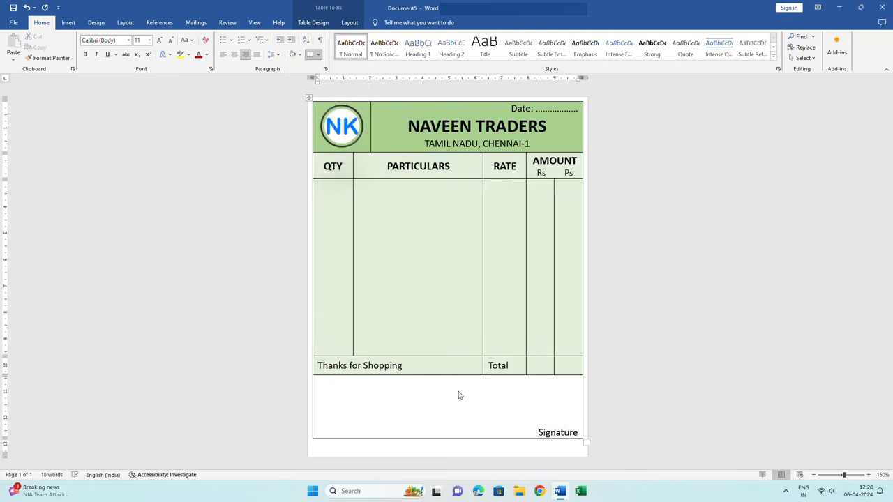
{"action": "left_click", "coordinate": [299, 54]}
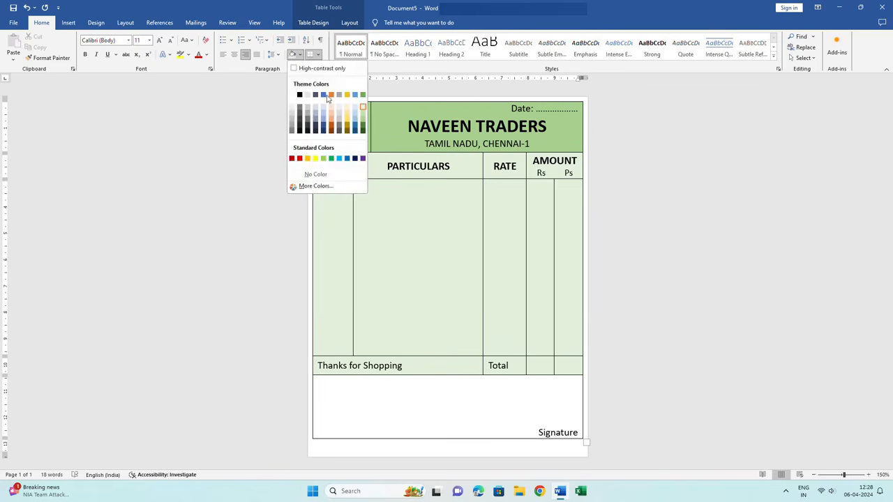
{"action": "left_click", "coordinate": [363, 123]}
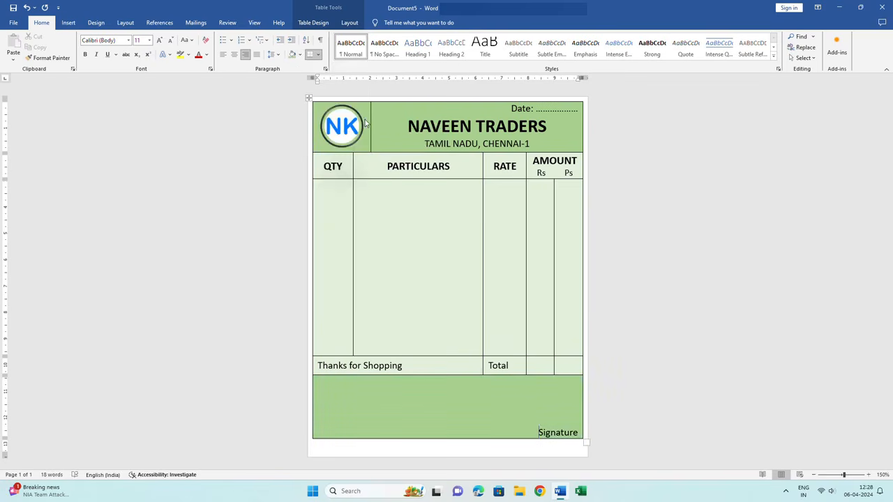
{"action": "left_click", "coordinate": [446, 280]}
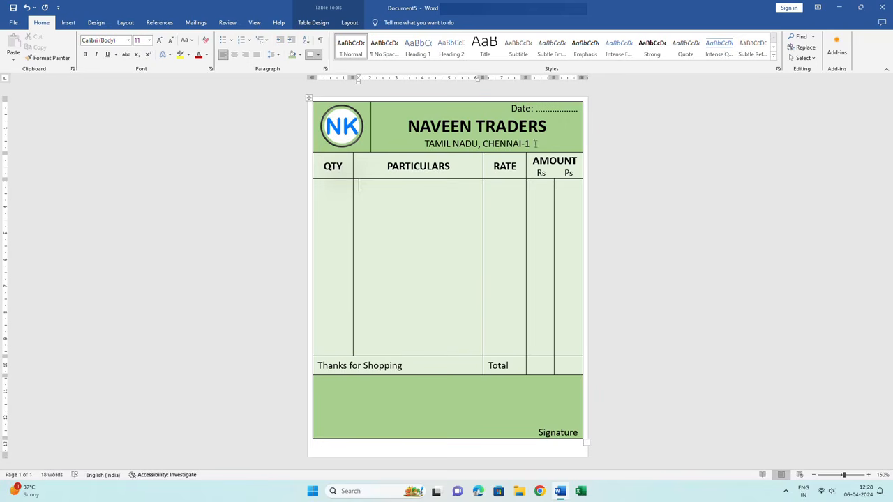
Change the font color of the date, company name and address lines in the header to white
{"action": "left_click_drag", "start_coordinate": [534, 144], "coordinate": [497, 108]}
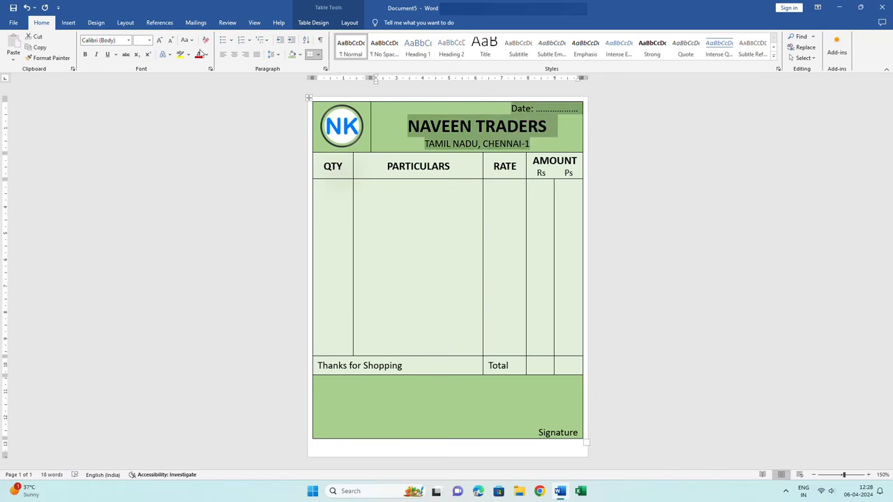
{"action": "left_click", "coordinate": [206, 55]}
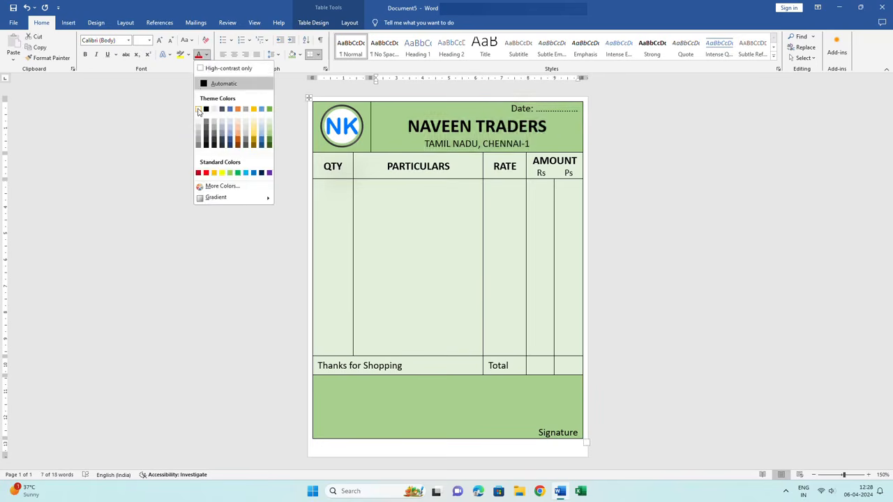
{"action": "left_click", "coordinate": [199, 109]}
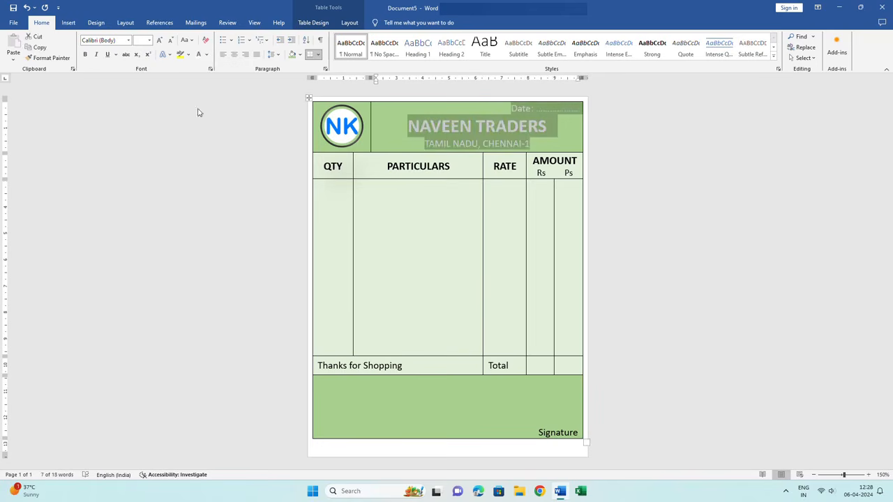
{"action": "left_click", "coordinate": [422, 269]}
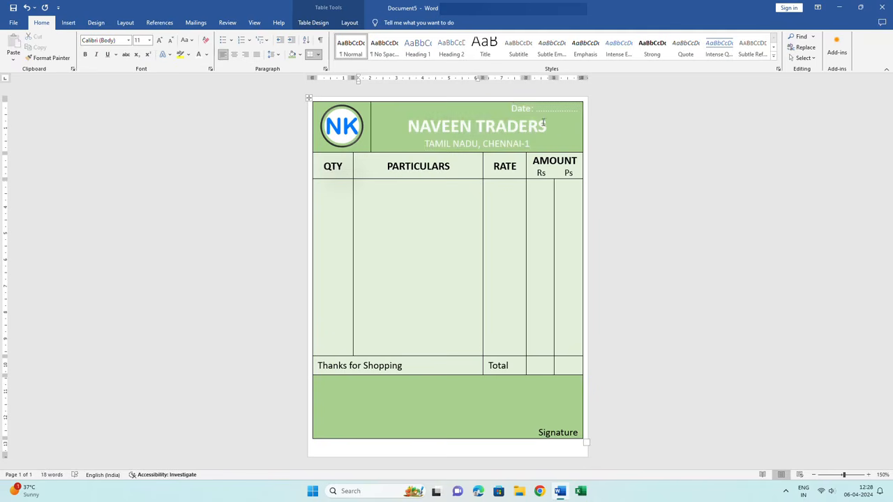
Set the font of the "NAVEEN TRADERS" heading to Arial Black
{"action": "triple_click", "coordinate": [516, 123]}
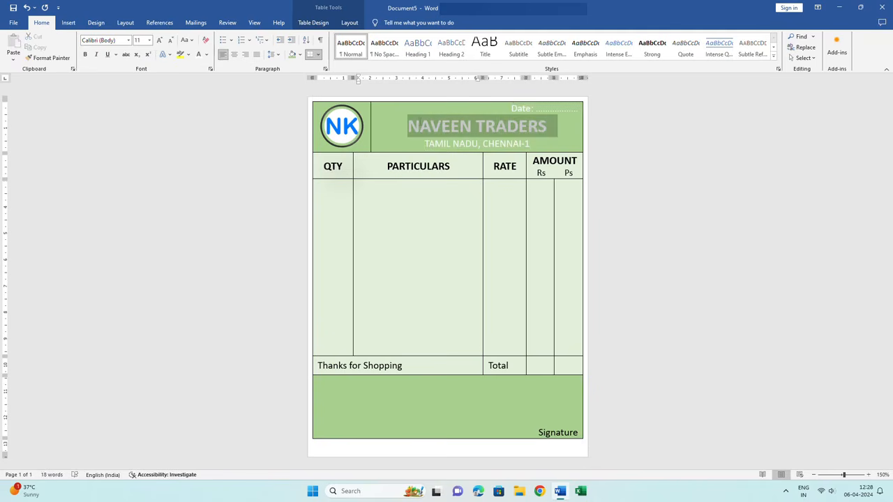
{"action": "left_click", "coordinate": [128, 40]}
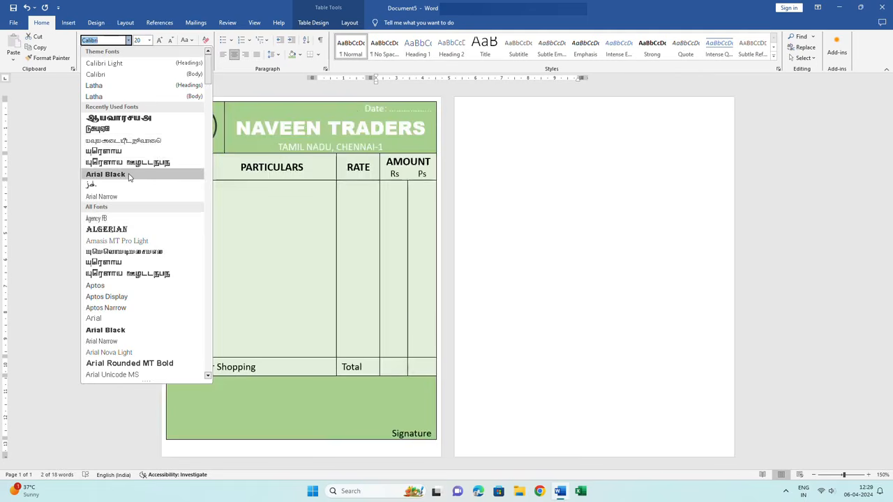
{"action": "left_click", "coordinate": [129, 175]}
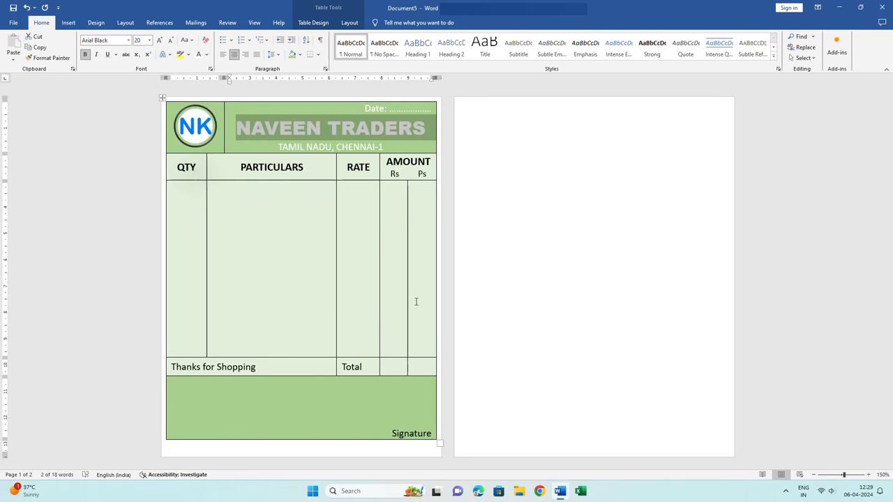
Reduce the height of the signature row to 2.3 cm
{"action": "left_click", "coordinate": [361, 416]}
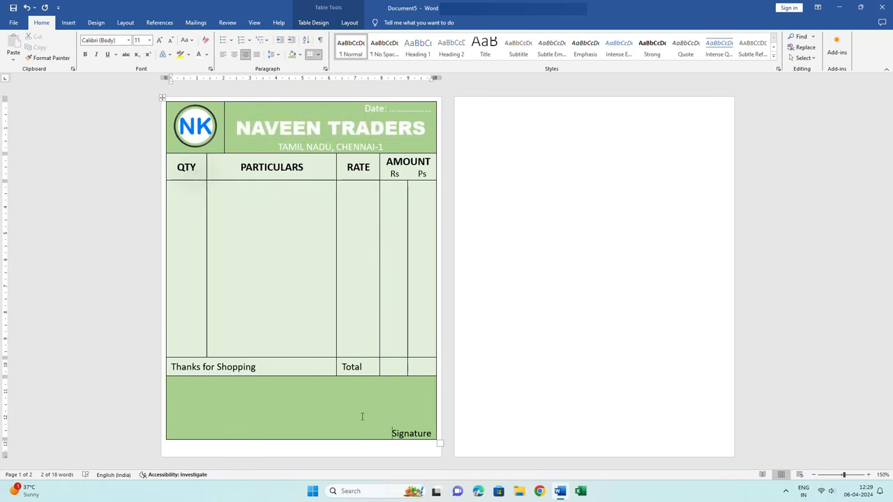
{"action": "left_click", "coordinate": [351, 23]}
{"action": "left_click", "coordinate": [387, 42]}
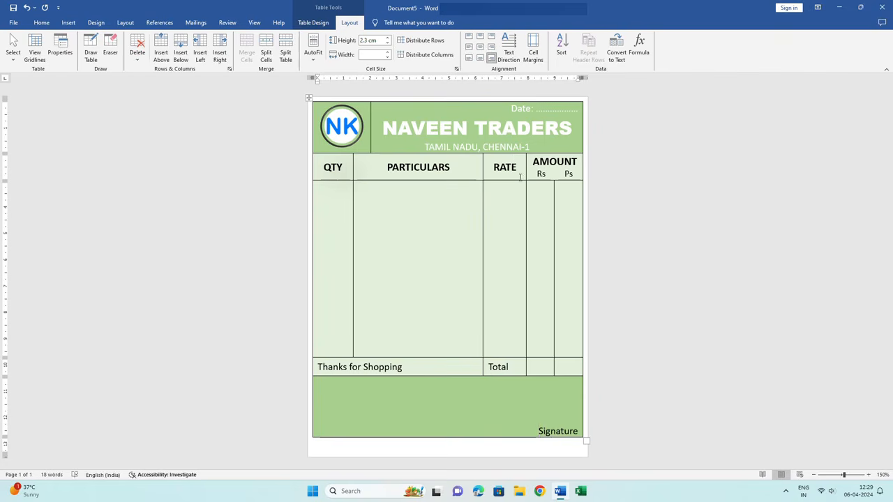
Make the address line under the company name bold and reduce the "Date:" line's font size to 10
{"action": "left_click_drag", "start_coordinate": [528, 146], "coordinate": [424, 147]}
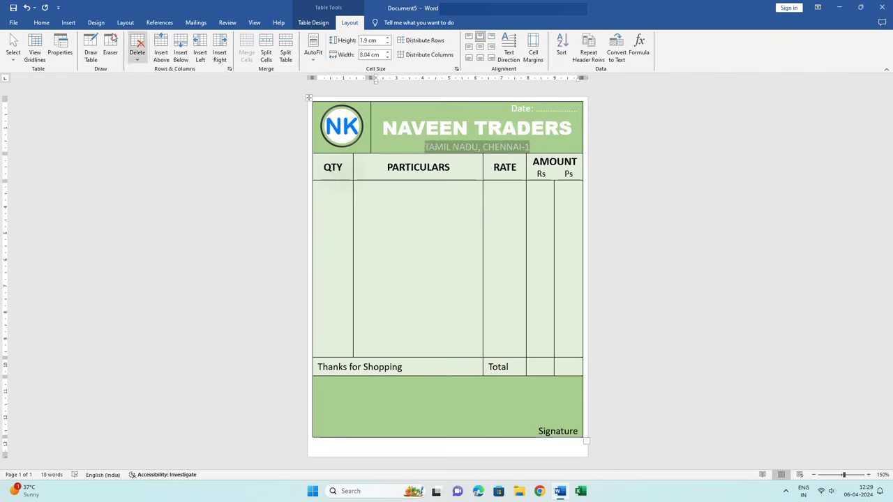
{"action": "left_click", "coordinate": [40, 23]}
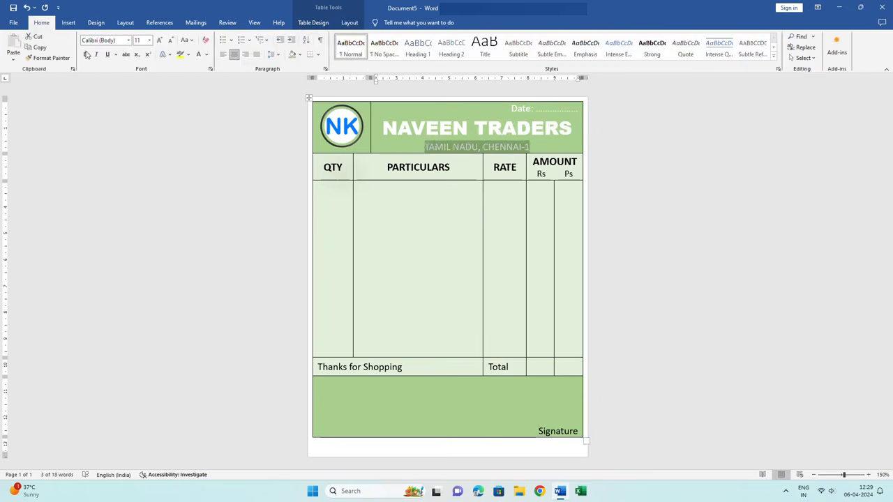
{"action": "left_click", "coordinate": [398, 279]}
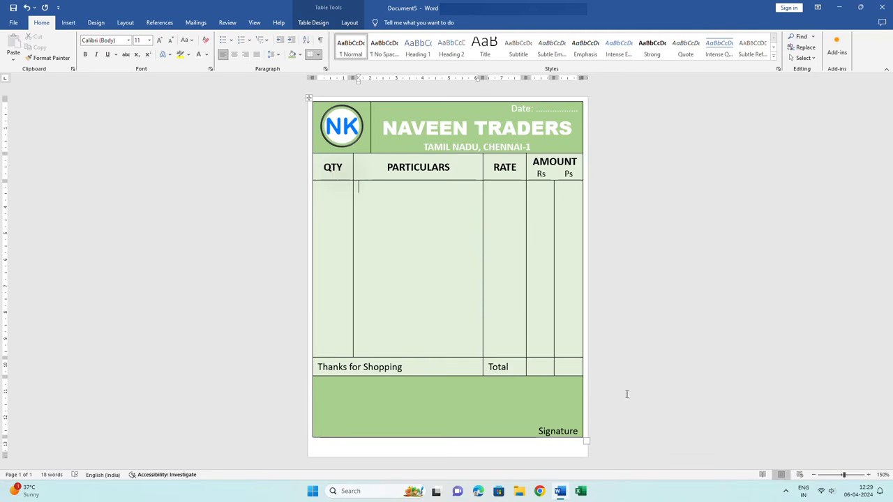
{"action": "left_click_drag", "start_coordinate": [511, 109], "coordinate": [570, 113]}
{"action": "left_click", "coordinate": [170, 41]}
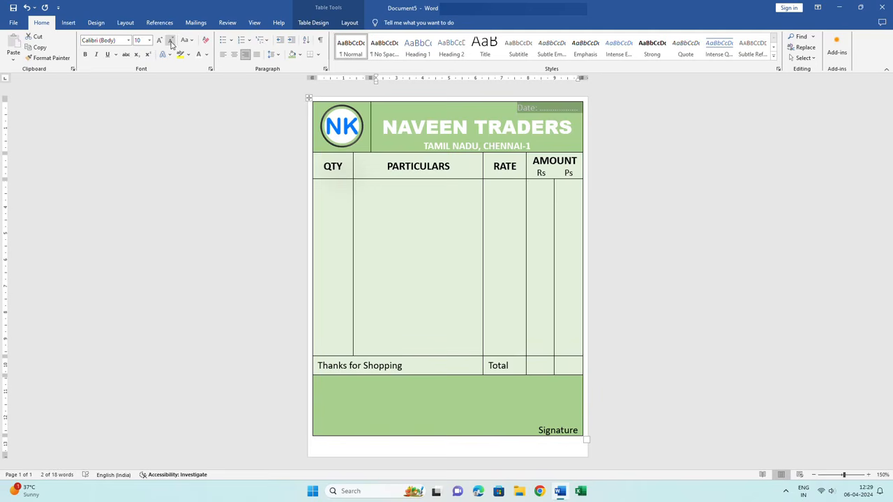
Make the "Signature" text in the last row white and bold
{"action": "left_click_drag", "start_coordinate": [532, 424], "coordinate": [579, 431]}
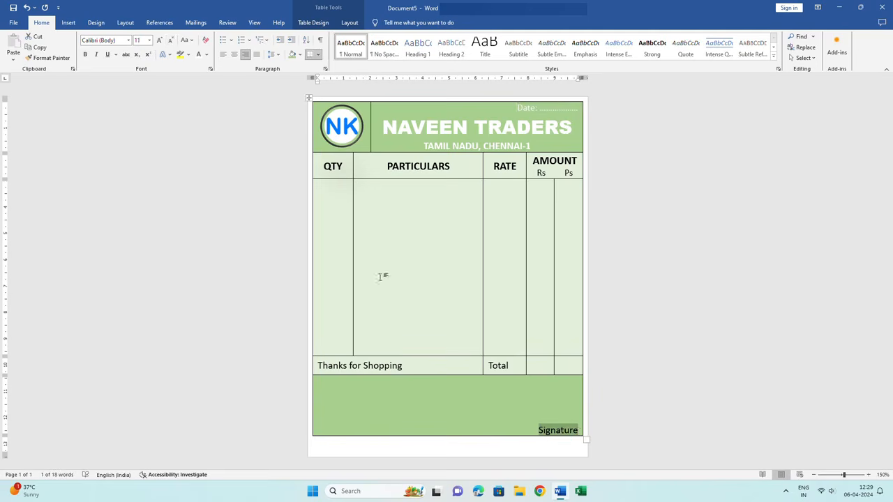
{"action": "left_click", "coordinate": [198, 54]}
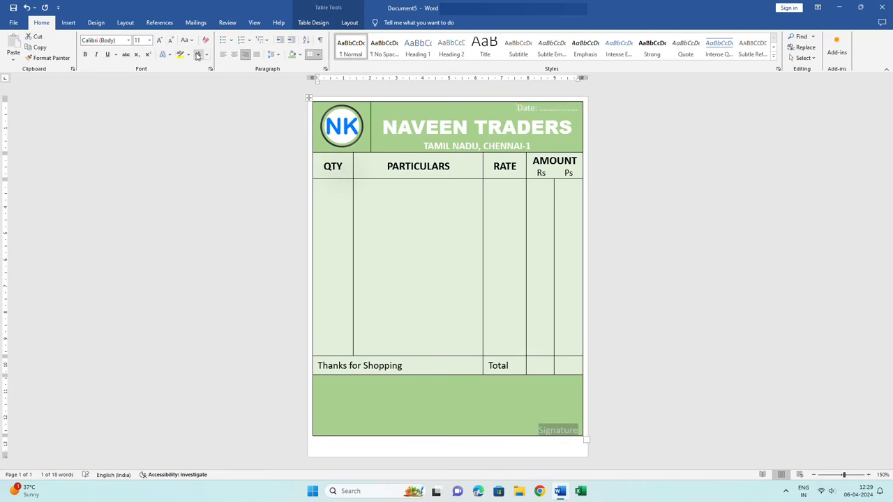
{"action": "left_click", "coordinate": [85, 54]}
{"action": "left_click", "coordinate": [439, 410]}
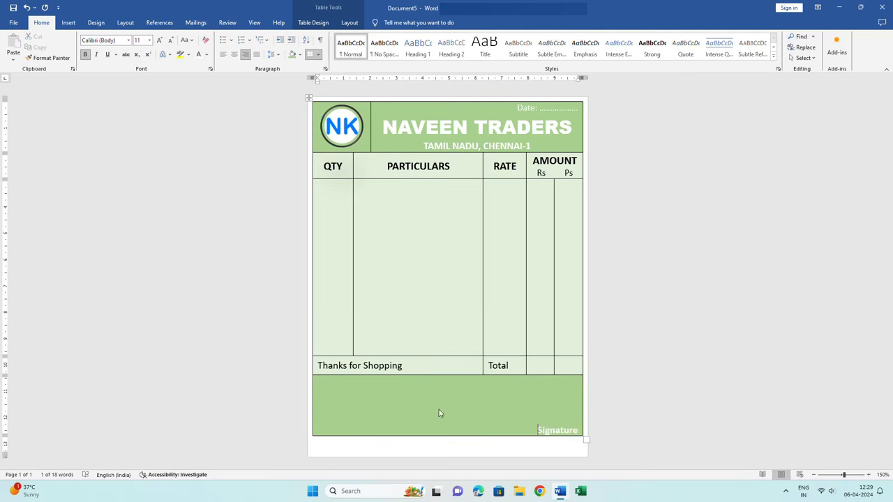